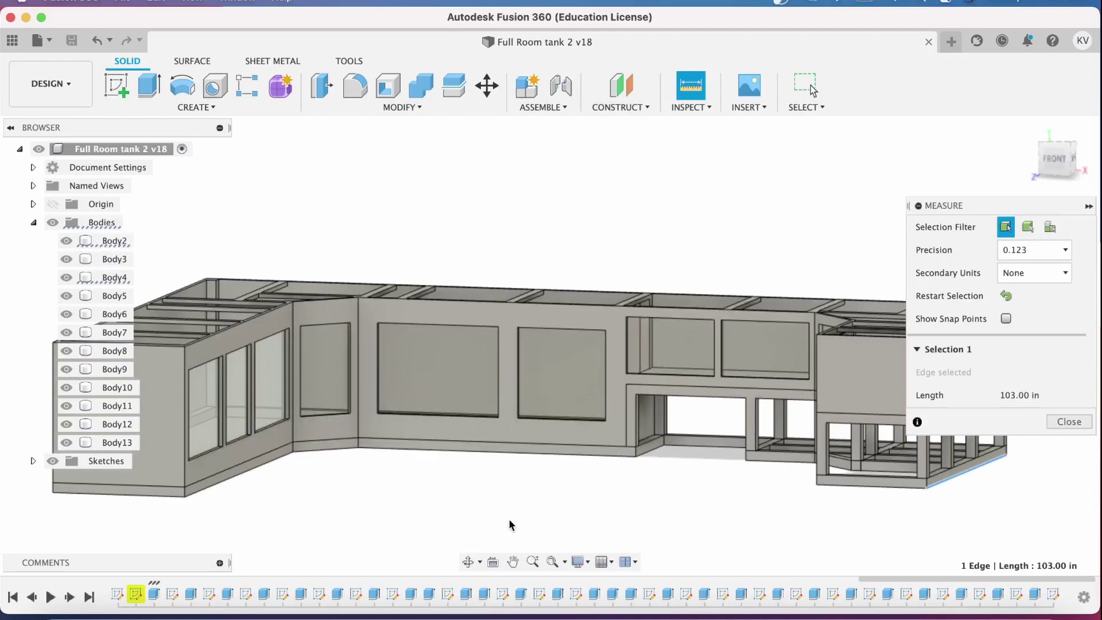
- Orbit around the L-shaped tank to inspect it from several angles
left_click(468, 561)
left_click_drag(441, 463, 445, 463)
left_click_drag(573, 274, 578, 275)
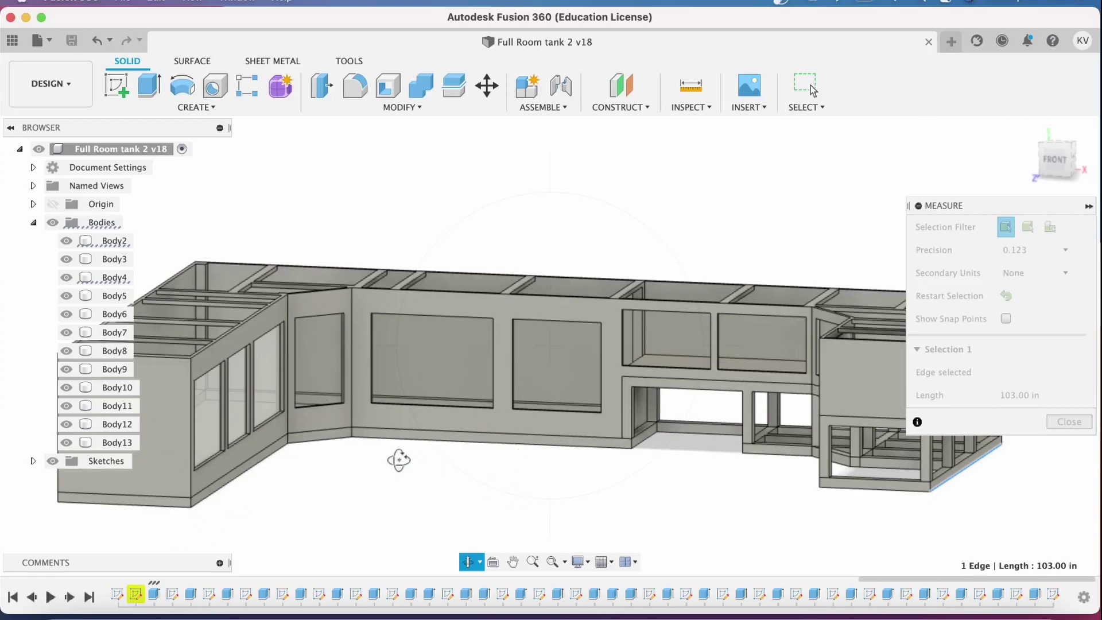
left_click_drag(438, 436, 443, 438)
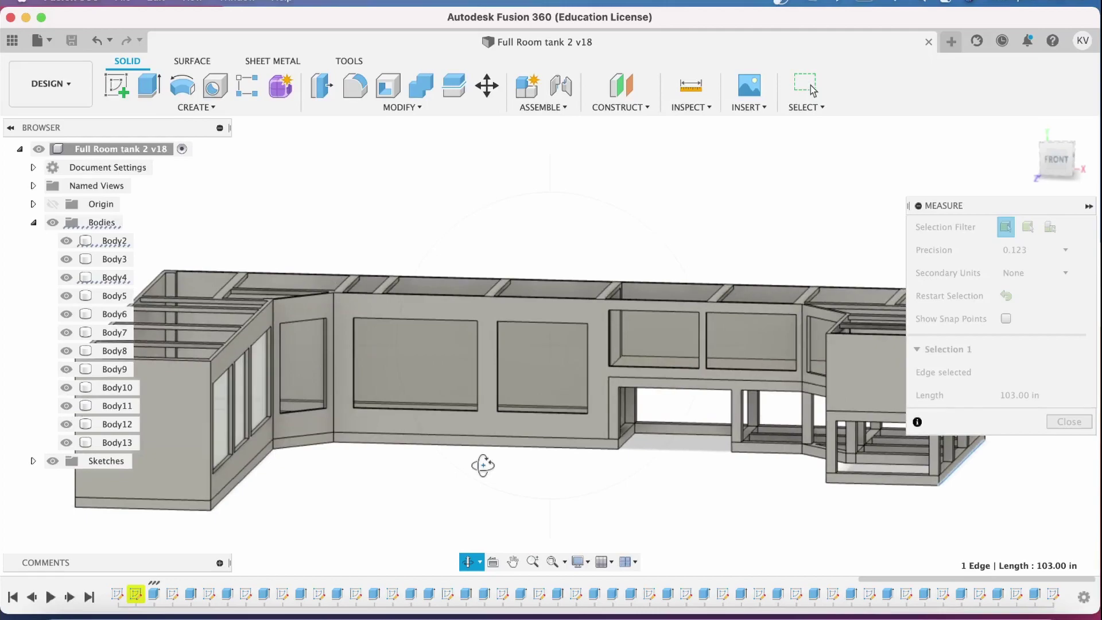
left_click_drag(482, 450, 483, 454)
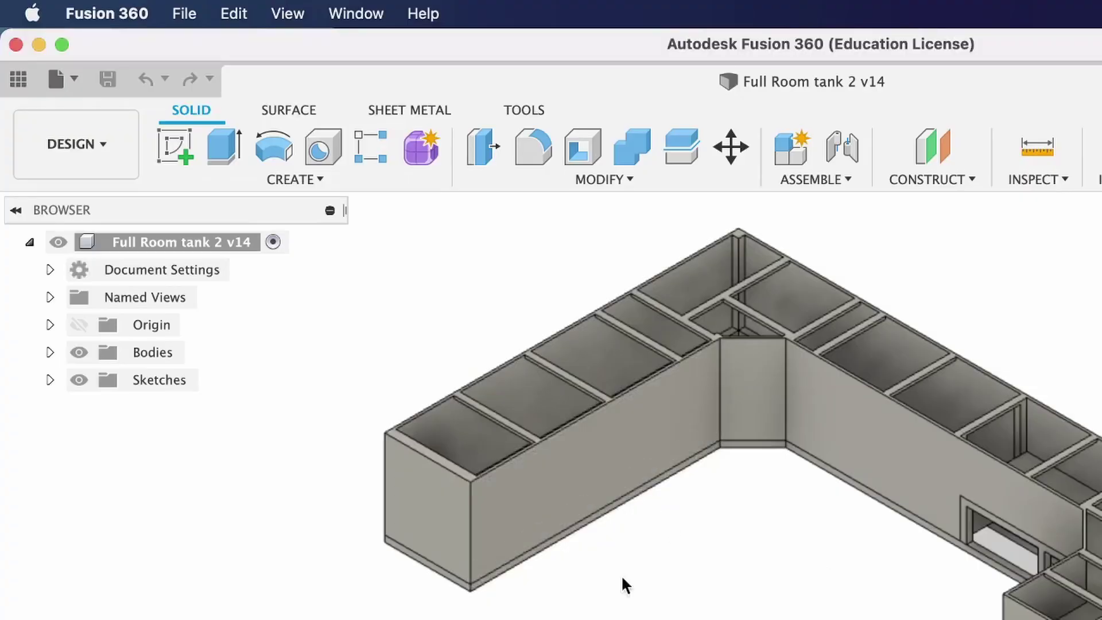
left_click_drag(686, 619, 685, 611)
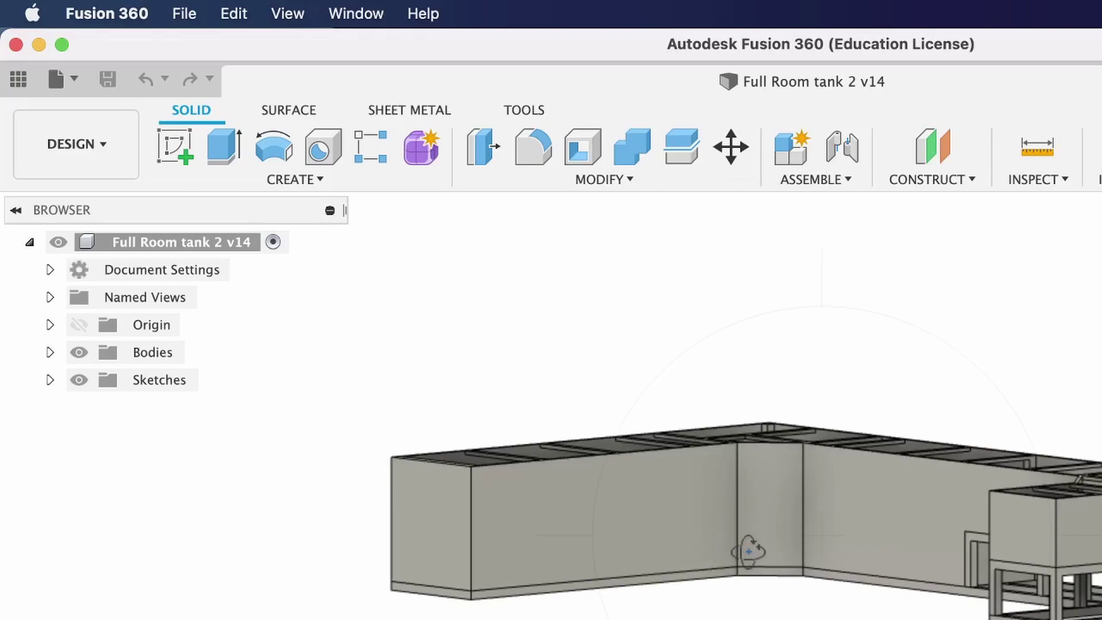
left_click_drag(749, 551, 750, 477)
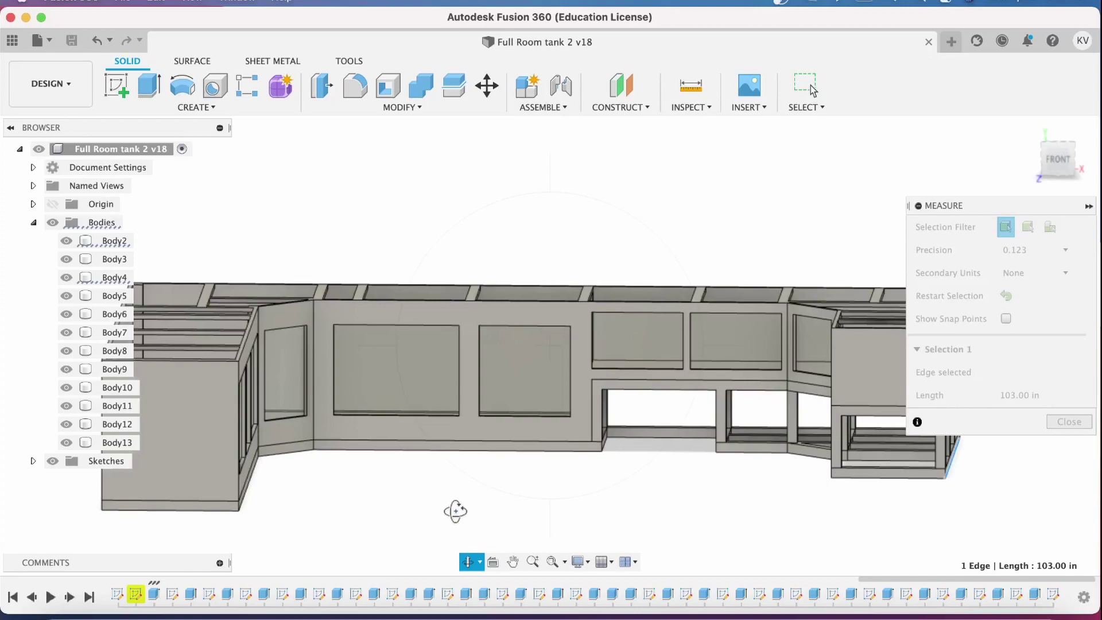
left_click_drag(453, 502, 448, 504)
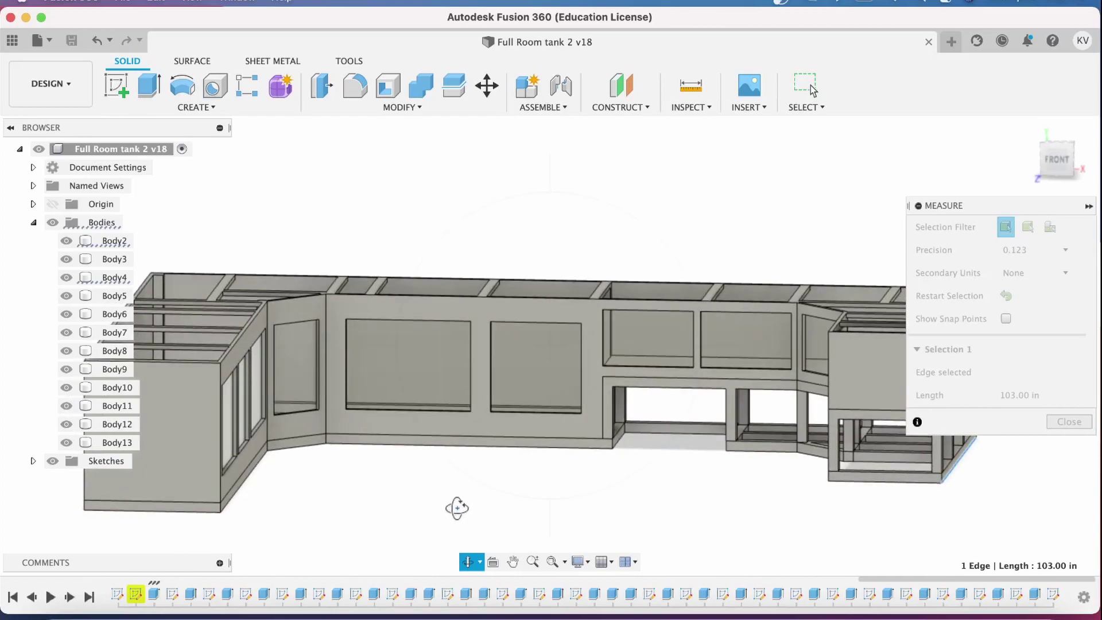
left_click_drag(436, 494, 337, 469)
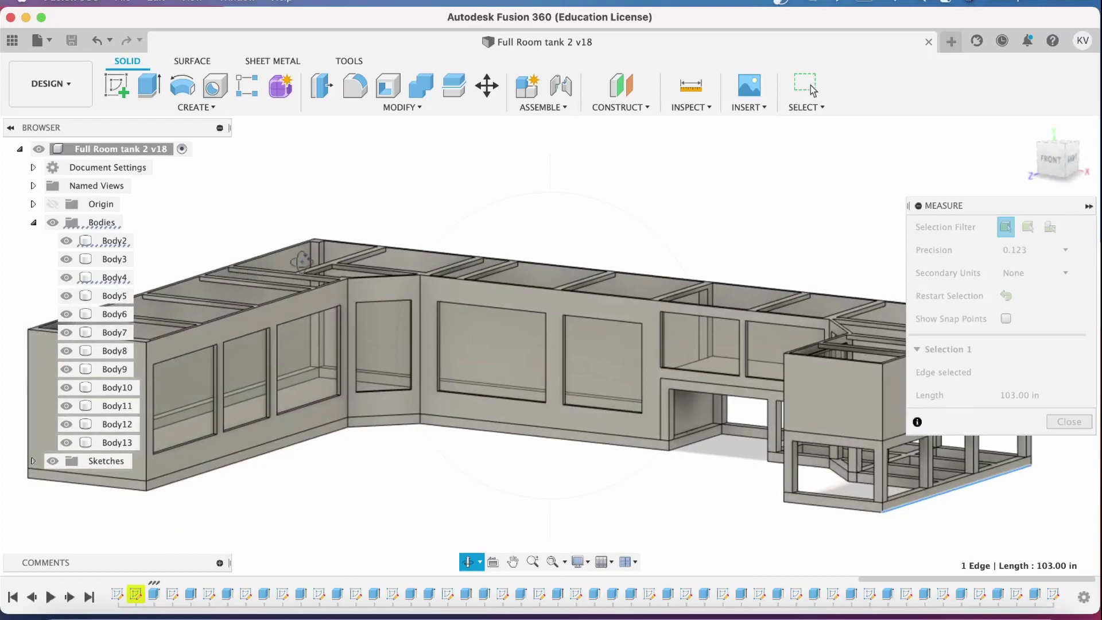
- Orbit the tank through angled, front, top-down and underside views
left_click_drag(389, 488, 701, 488)
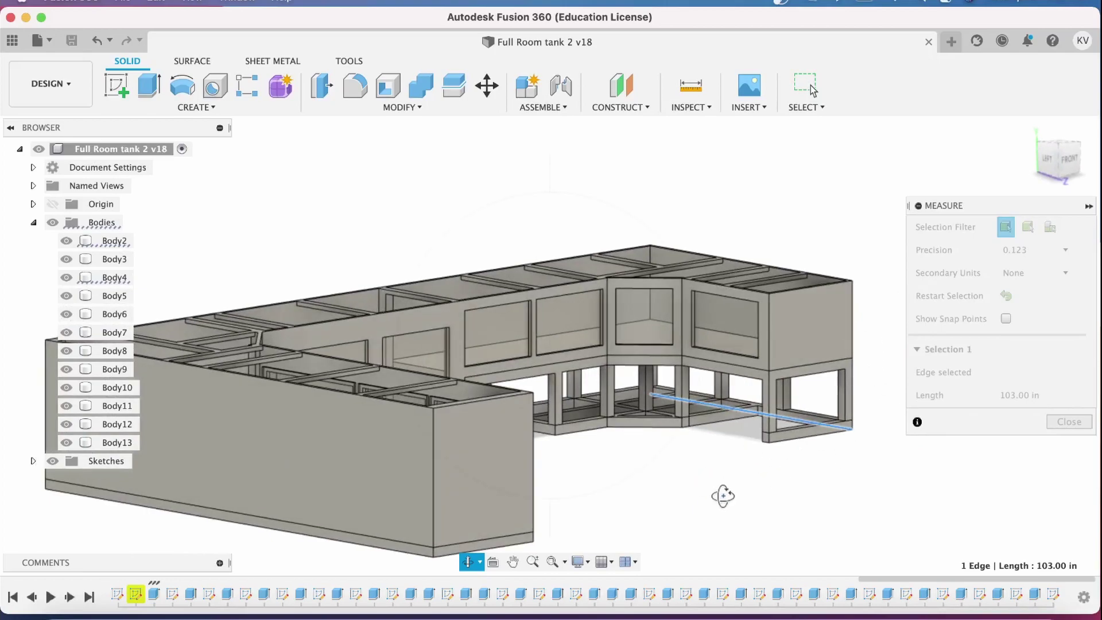
left_click_drag(723, 497, 701, 521)
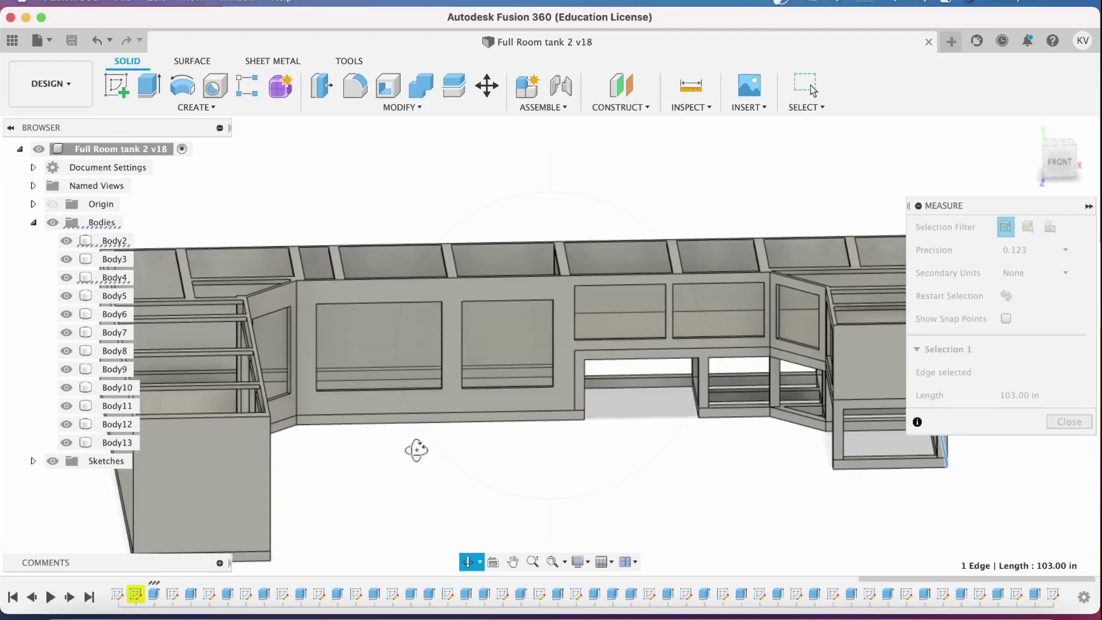
left_click_drag(401, 467, 384, 420)
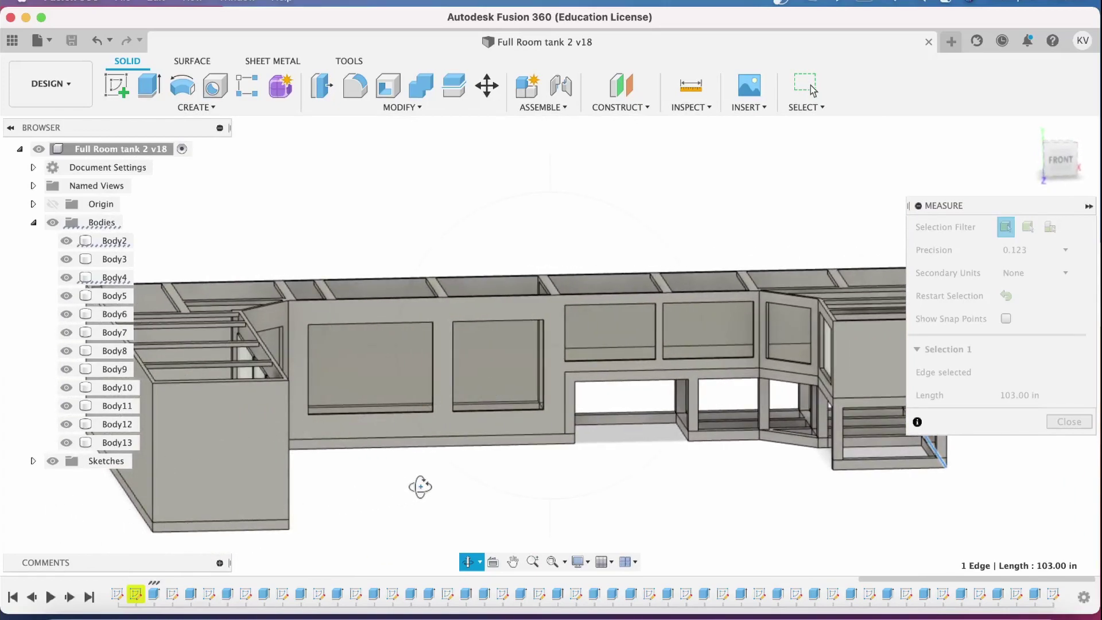
left_click_drag(418, 485, 408, 488)
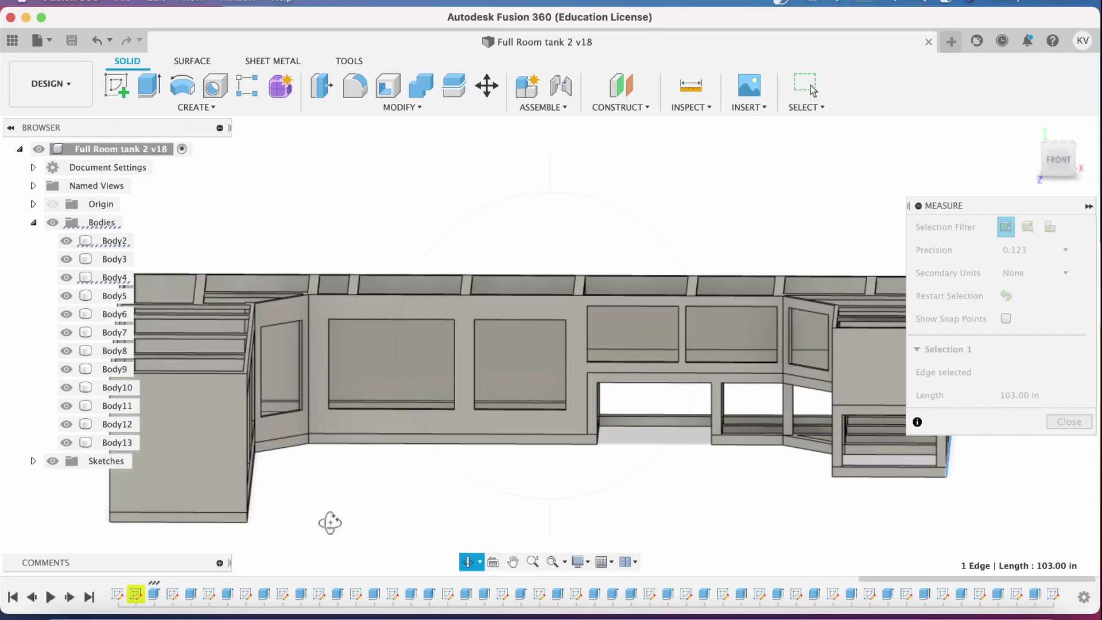
left_click_drag(330, 522, 354, 515)
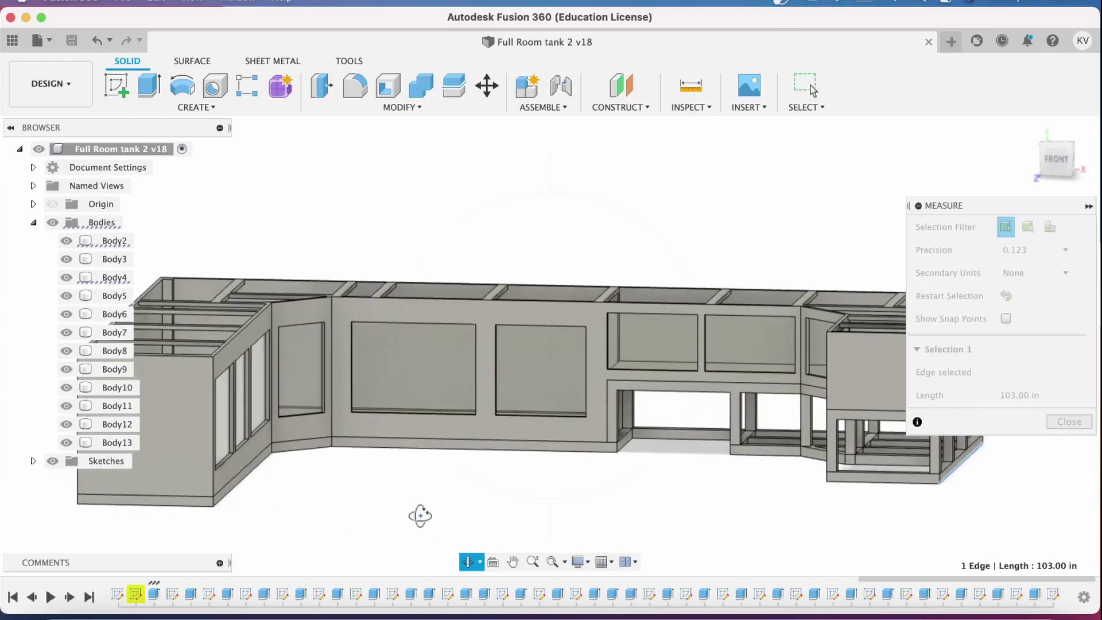
left_click_drag(401, 501, 405, 505)
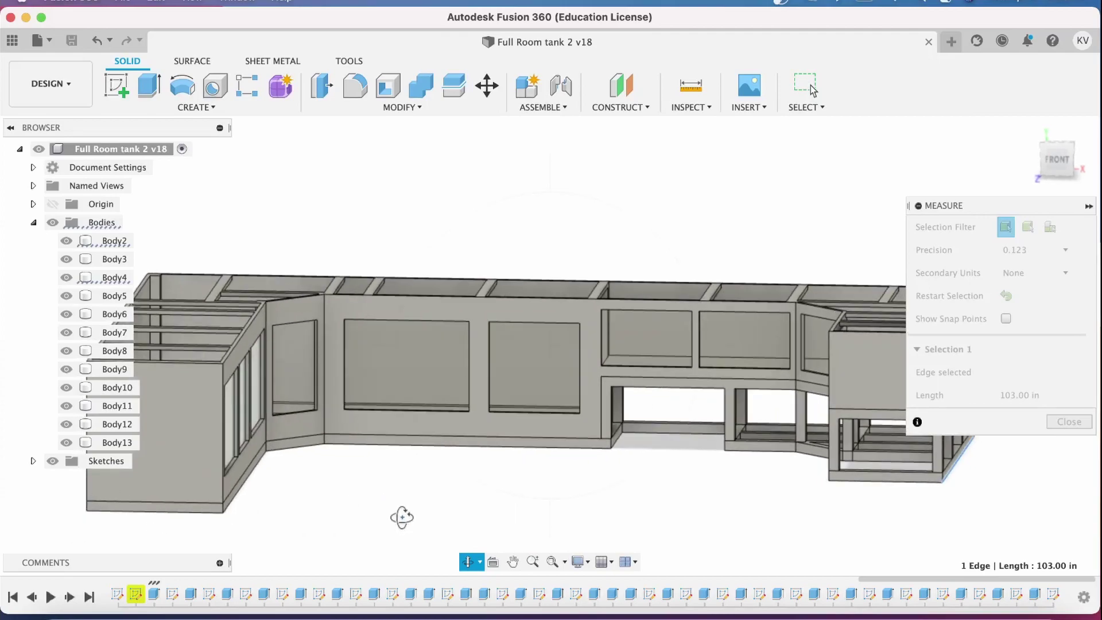
left_click_drag(401, 515, 419, 529)
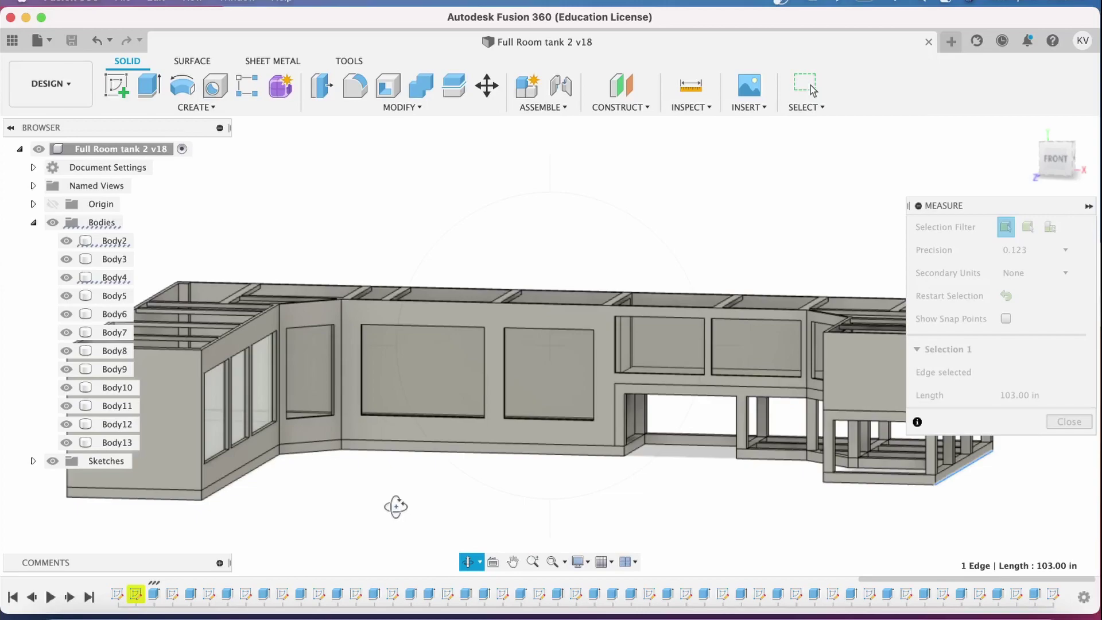
left_click_drag(381, 497, 296, 453)
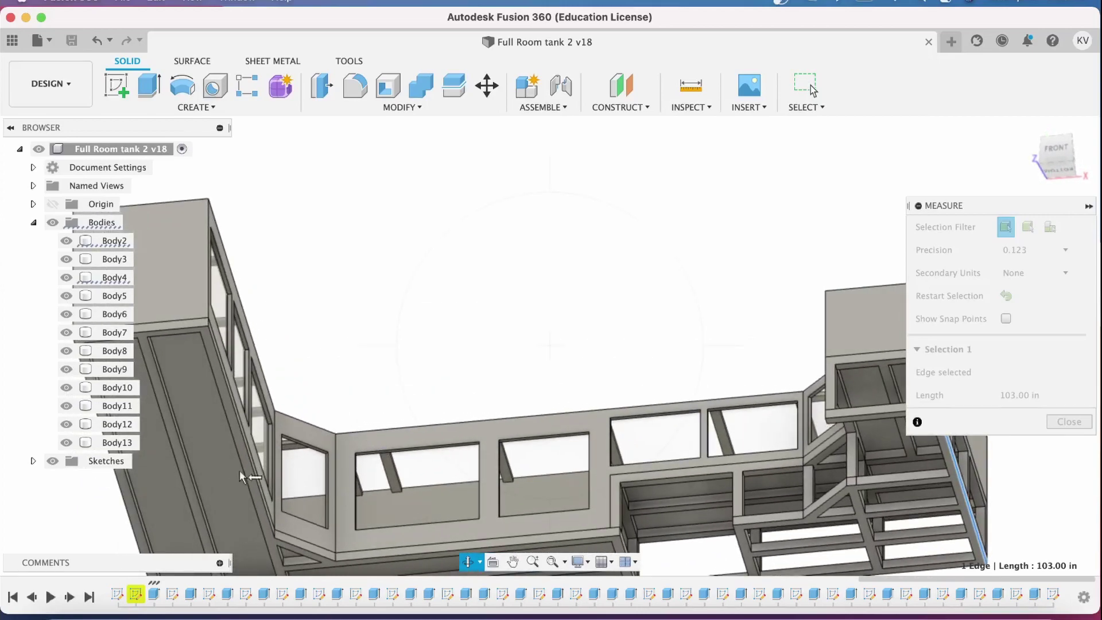
left_click_drag(402, 482, 366, 537)
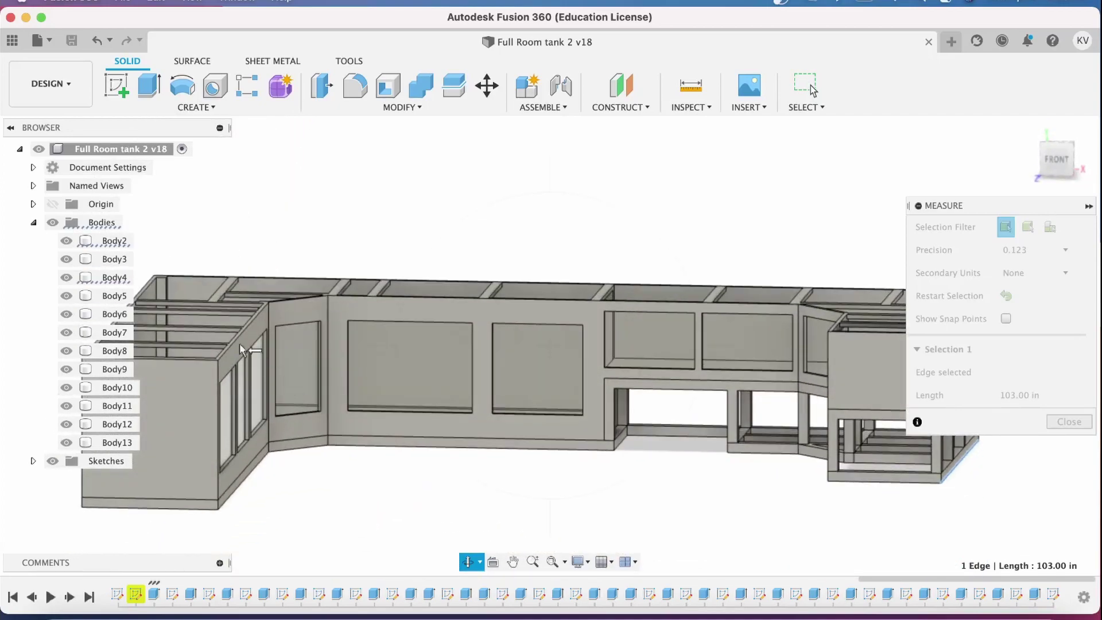
- Hide Body3 to inspect the exposed frame beneath, then show Body3 again
left_click(66, 259)
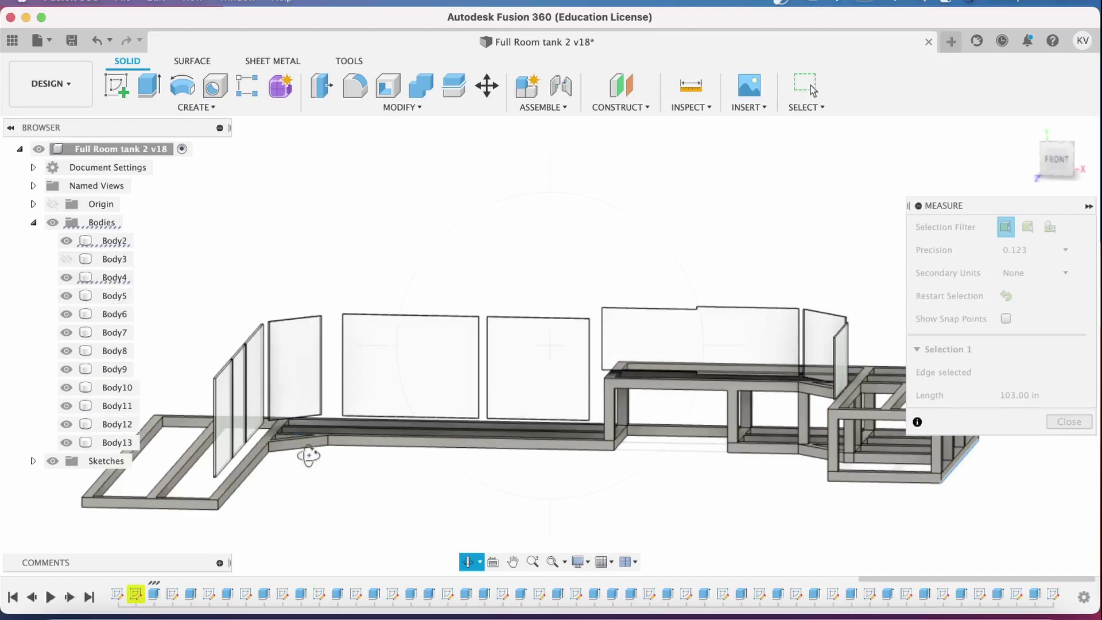
mouse_move(379, 522)
left_mouse_down()
mouse_move(359, 514)
mouse_move(458, 532)
mouse_move(364, 482)
mouse_move(352, 505)
mouse_move(362, 517)
left_mouse_up()
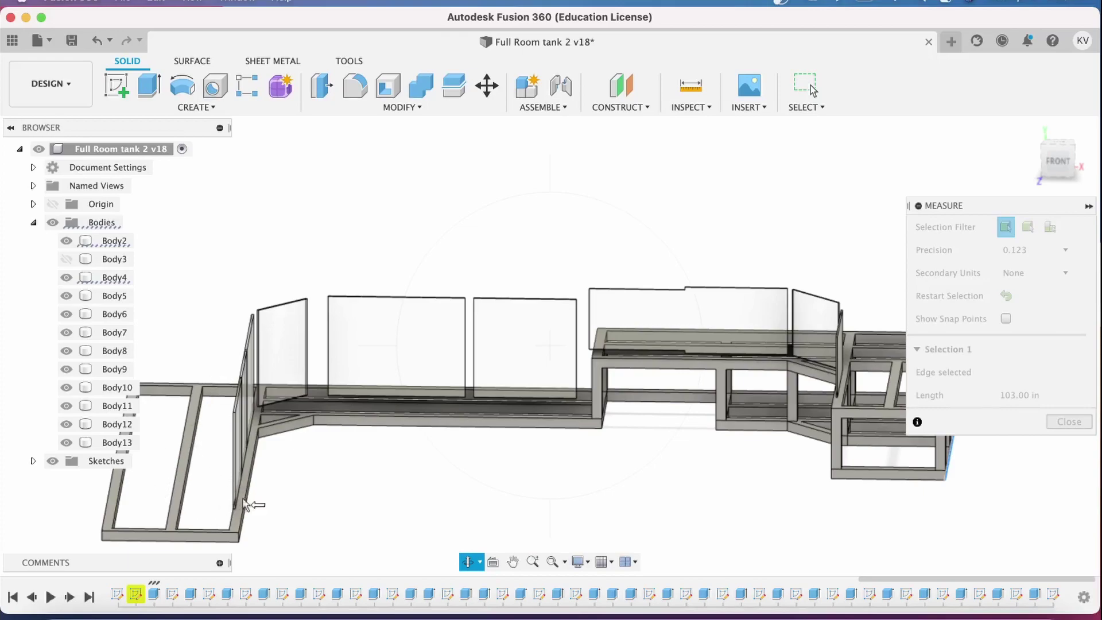
mouse_move(333, 524)
middle_mouse_down("shift")
mouse_move(355, 516)
mouse_move(328, 521)
middle_mouse_up("shift")
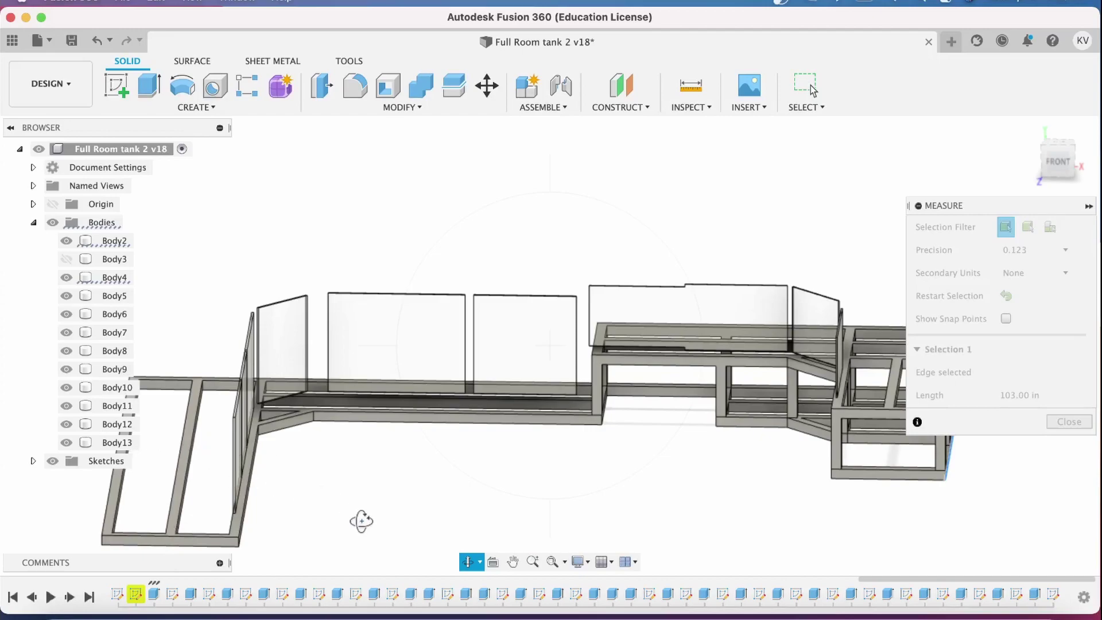
left_click_drag(354, 533, 380, 529)
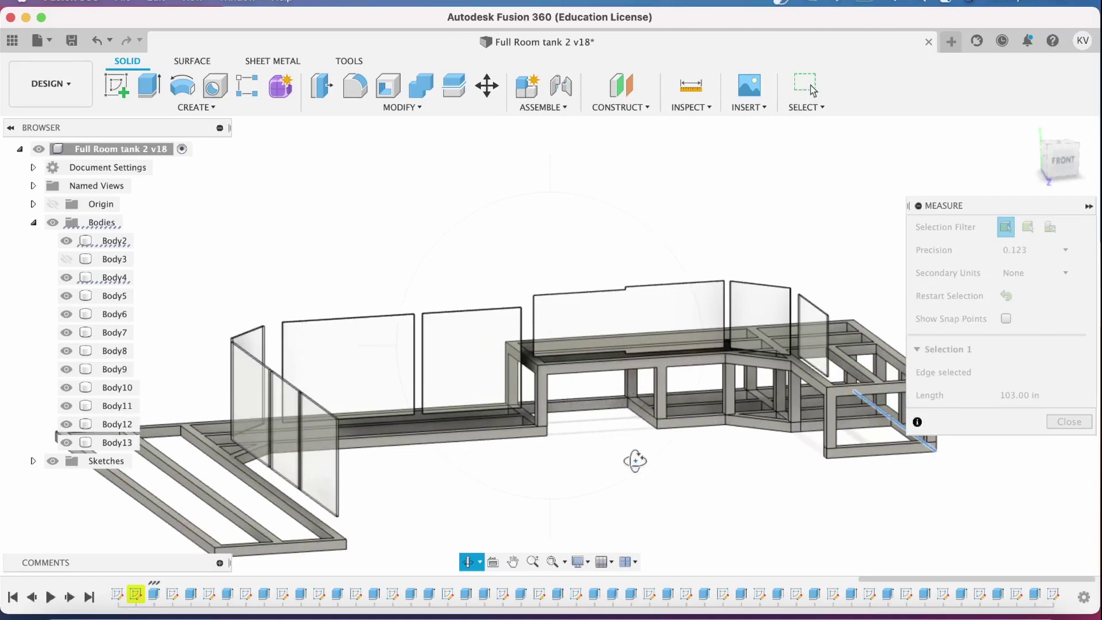
mouse_move(630, 499)
left_mouse_down()
mouse_move(693, 500)
mouse_move(595, 488)
mouse_move(683, 507)
mouse_move(625, 497)
left_mouse_up()
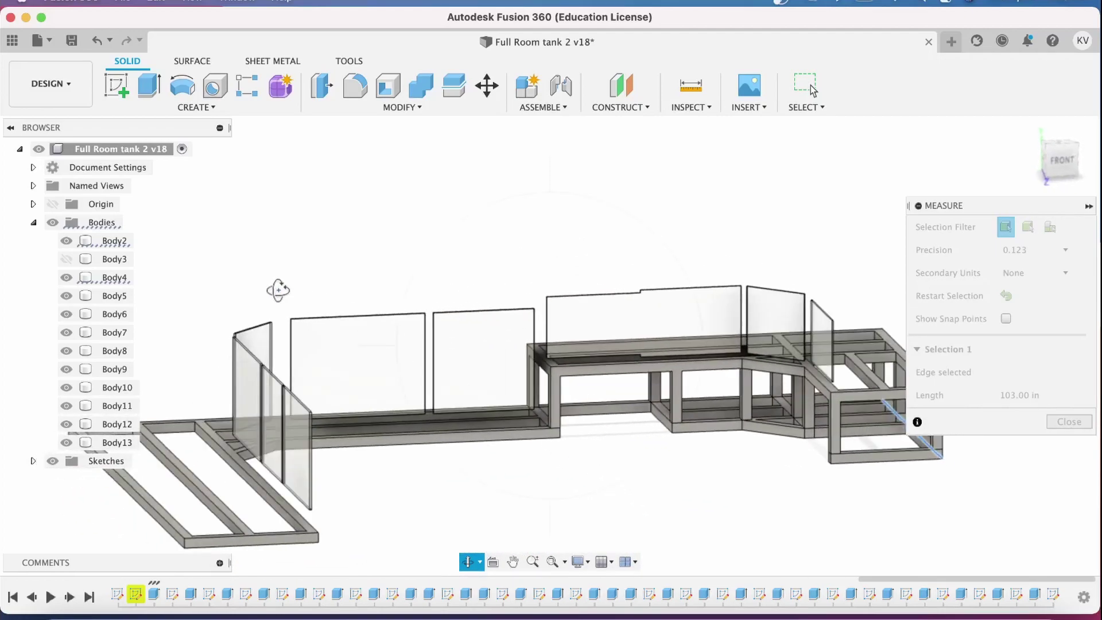
left_click(68, 259)
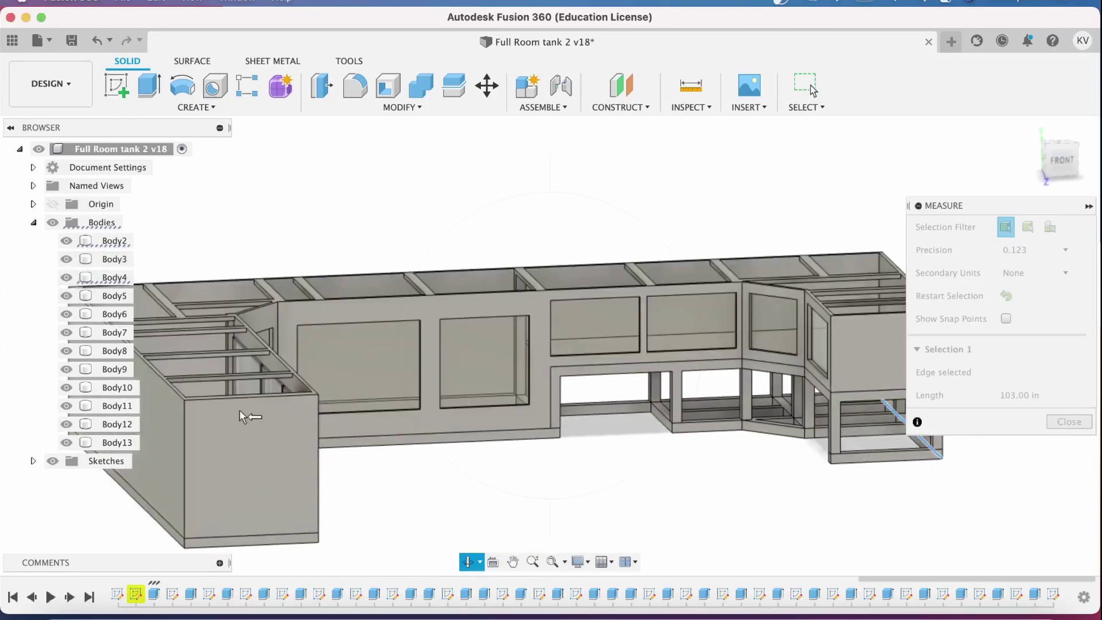
- Measure the height of the tank's corner edge, viewing the front wall and wings
left_click(691, 86)
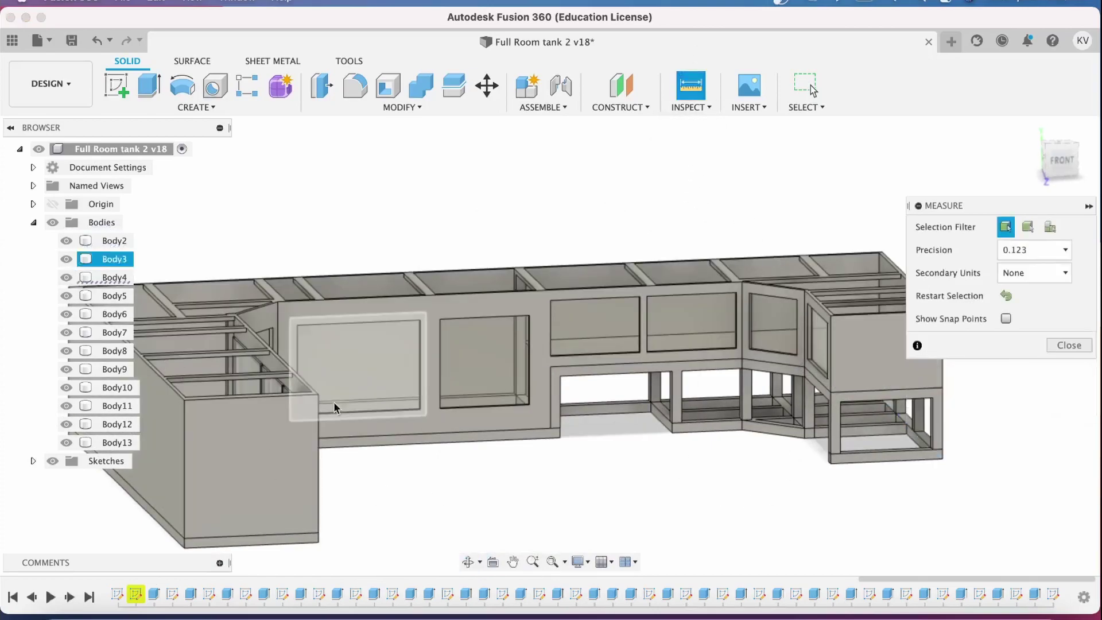
left_click(317, 477)
left_click(468, 561)
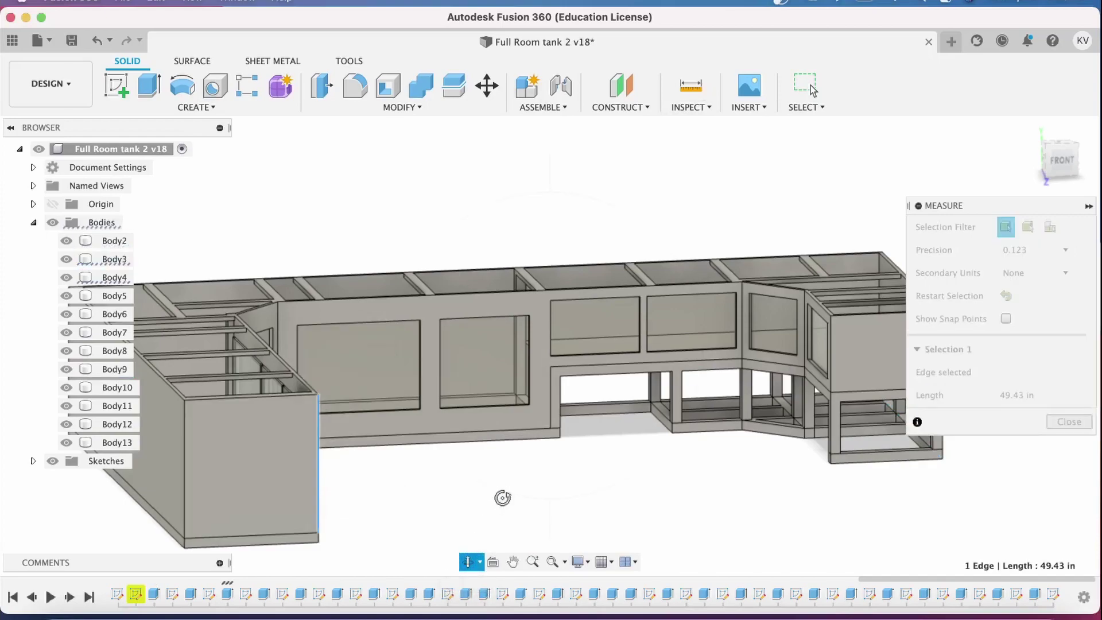
left_click_drag(502, 498, 470, 483)
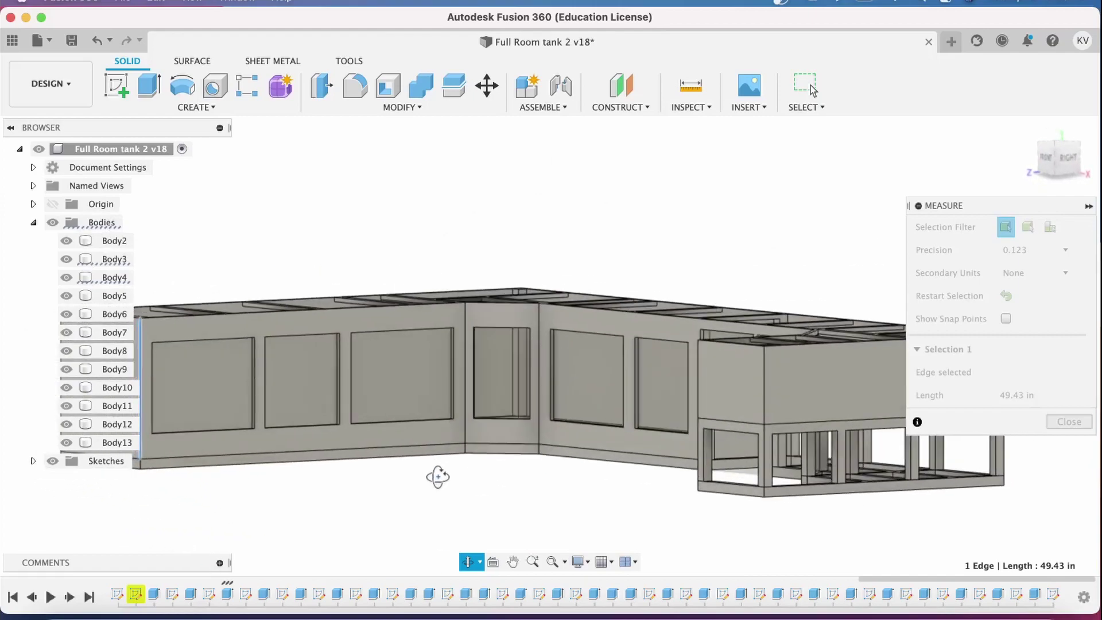
middle_click_drag(438, 477, 422, 481, "shift")
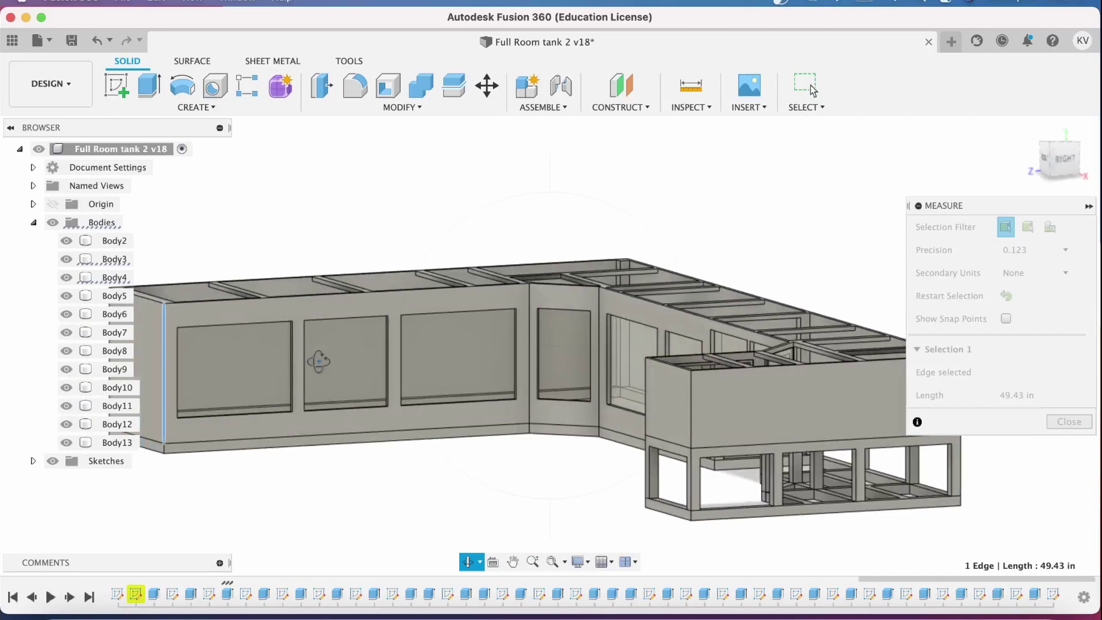
middle_click_drag(394, 465, 521, 476, "shift")
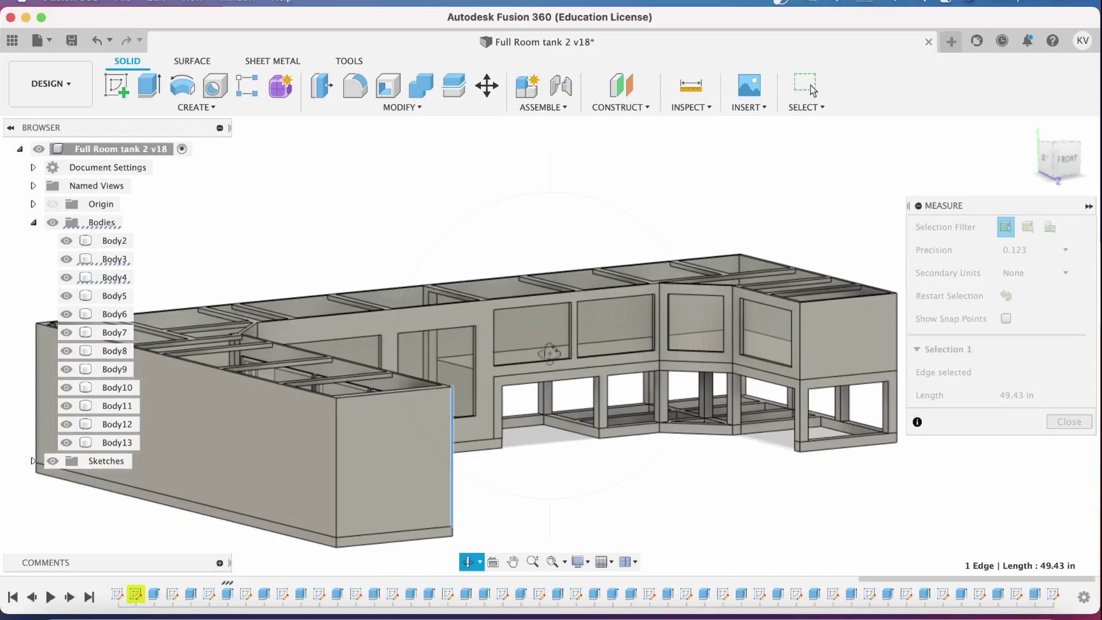
middle_click_drag(655, 495, 551, 503, "shift")
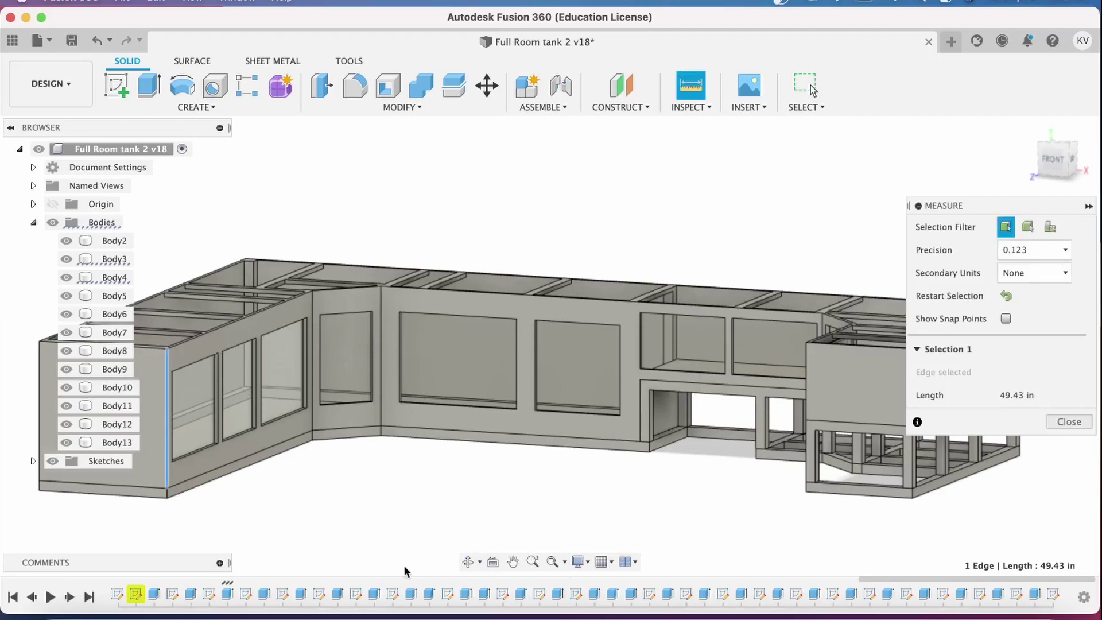
- Orbit, pan and enlarge the tank into an elevated front view
left_click(468, 561)
mouse_move(340, 510)
left_mouse_down()
mouse_move(494, 494)
mouse_move(522, 511)
mouse_move(335, 502)
mouse_move(462, 520)
mouse_move(405, 520)
mouse_move(339, 504)
left_mouse_up()
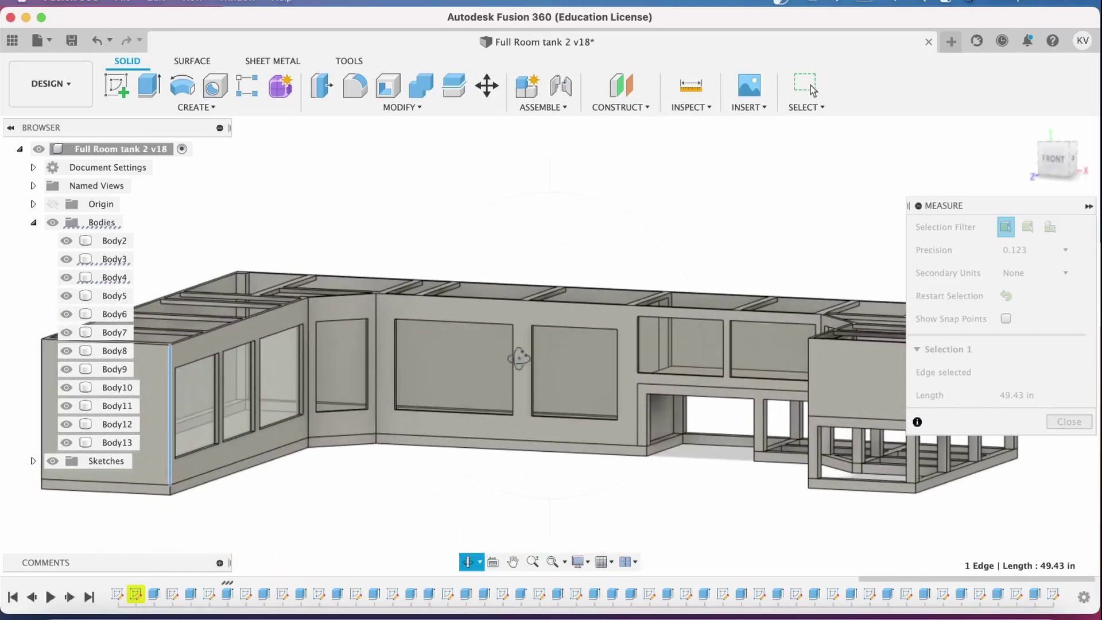
left_click_drag(387, 473, 466, 503)
key("Escape")
middle_click_drag(455, 519, 450, 463)
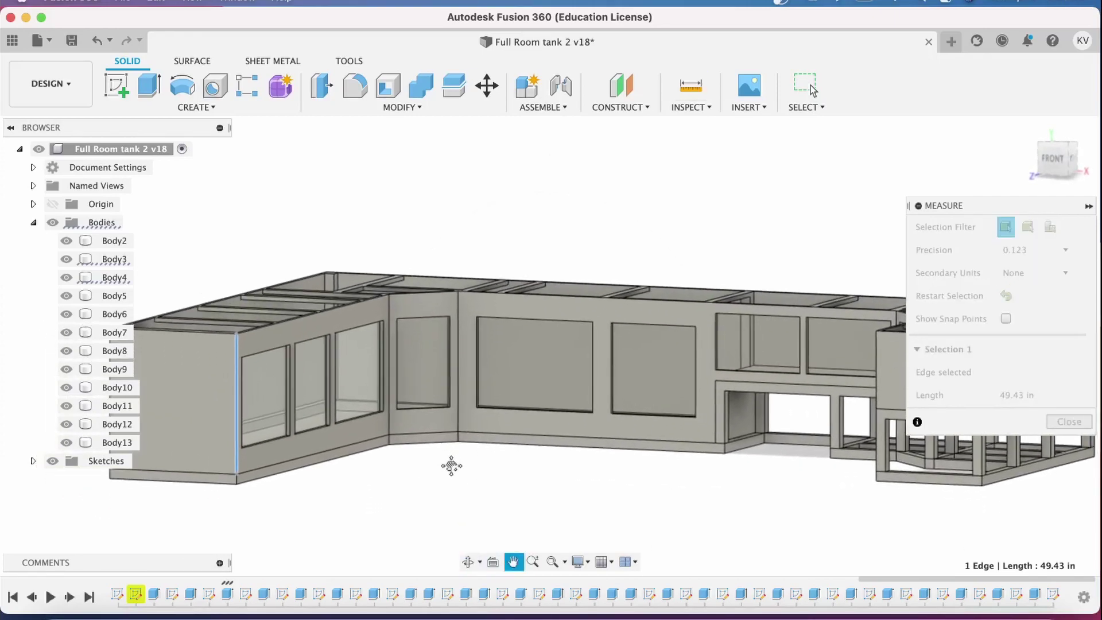
left_click(468, 561)
mouse_move(422, 484)
left_mouse_down()
mouse_move(468, 497)
mouse_move(413, 480)
mouse_move(432, 481)
left_mouse_up()
middle_click_drag(520, 484, 426, 483)
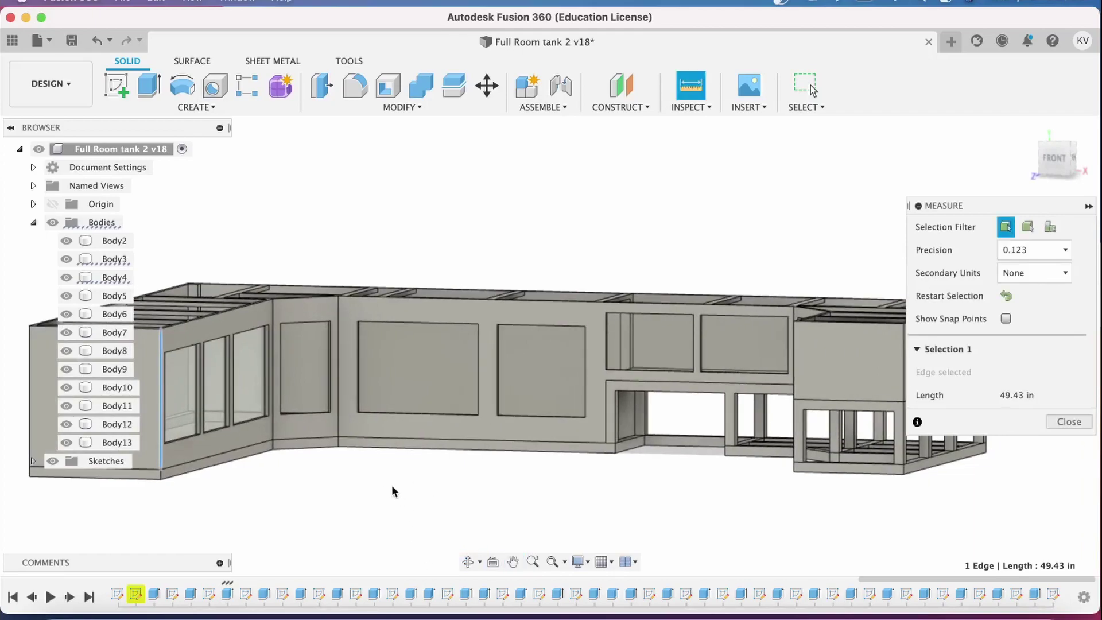
left_click(469, 562)
left_click_drag(433, 499, 421, 489)
middle_click_drag(402, 466, 500, 471)
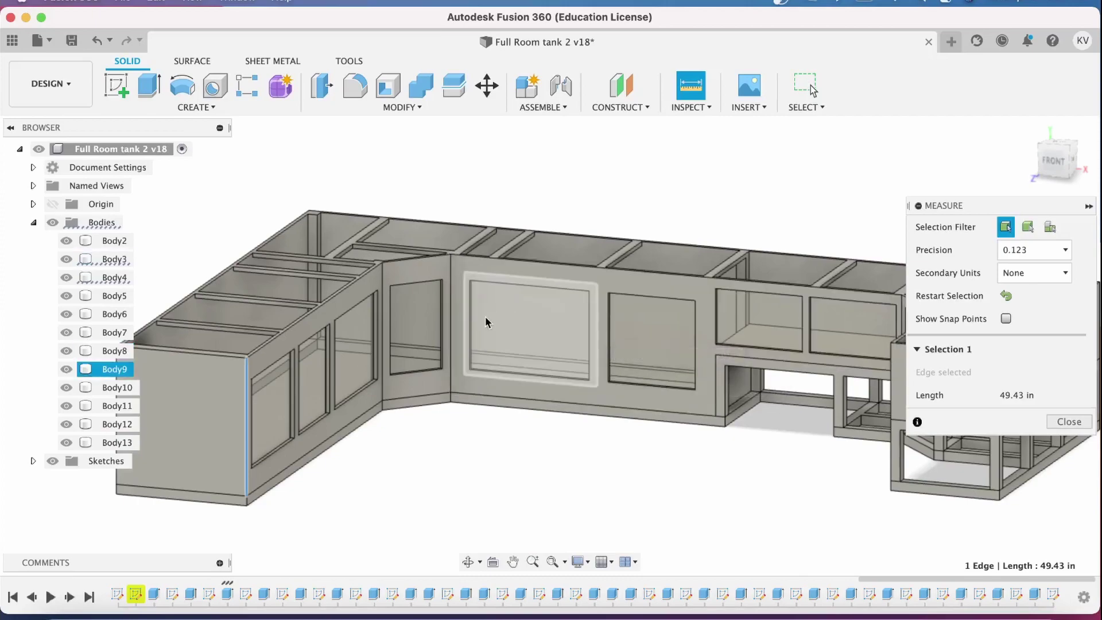
- Switch to the Simulation workspace and orbit the deformed safety-factor result (minimum 3.506)
left_click(74, 84)
left_click(82, 228)
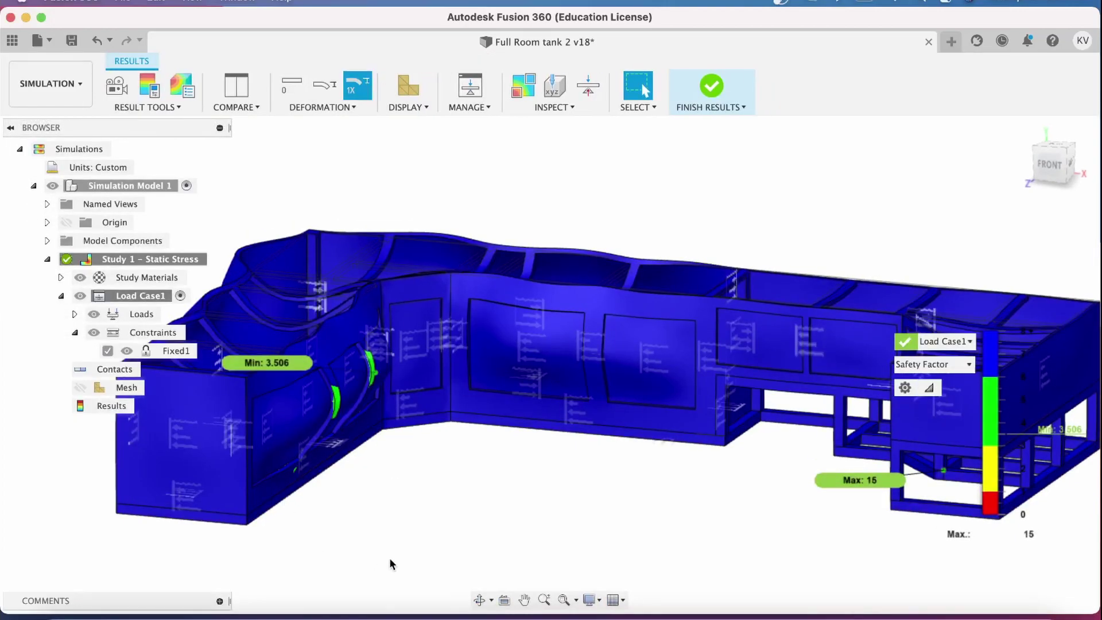
left_click(479, 600)
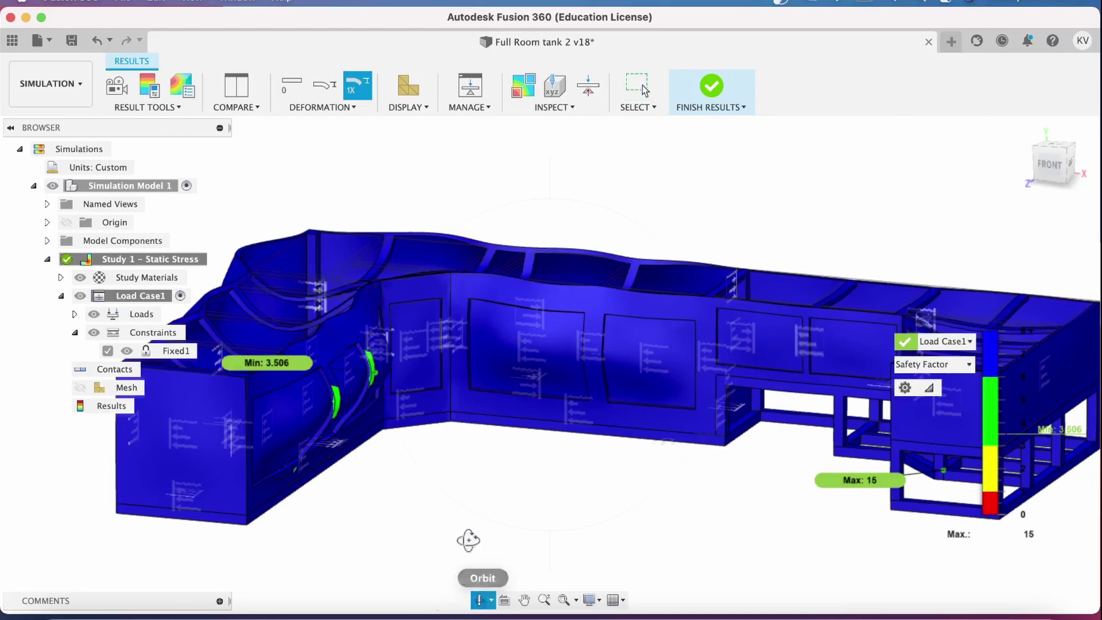
left_click_drag(464, 527, 432, 481)
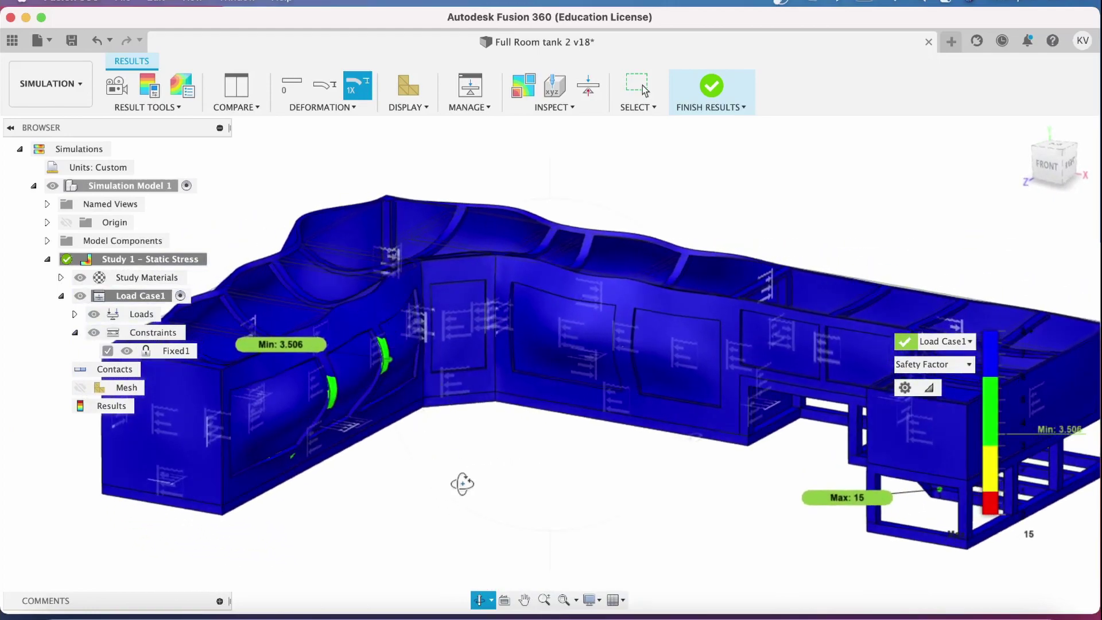
left_click_drag(458, 480, 396, 402)
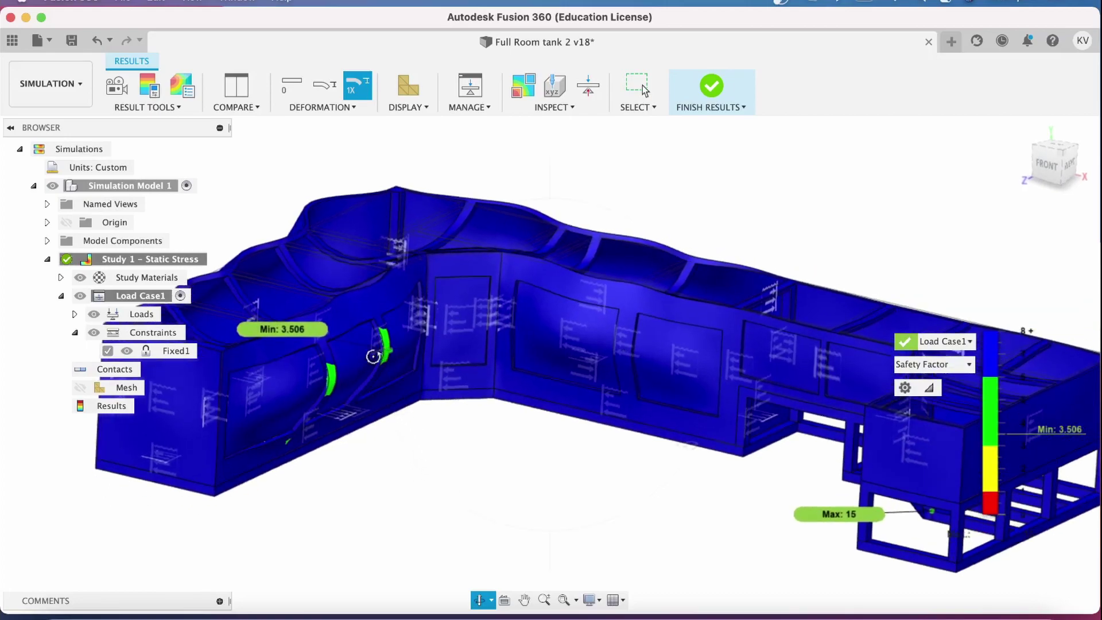
left_click_drag(320, 484, 320, 489)
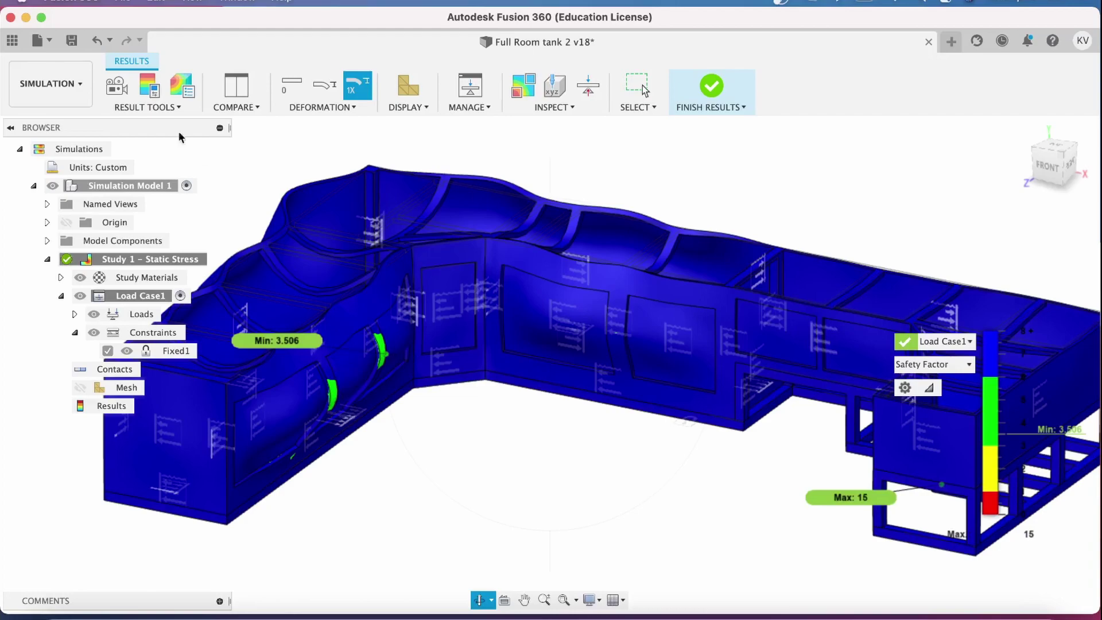
- Return to the Design workspace, deselect Body3, then orbit and zoom the L-shaped tank
left_click(85, 84)
left_click(81, 118)
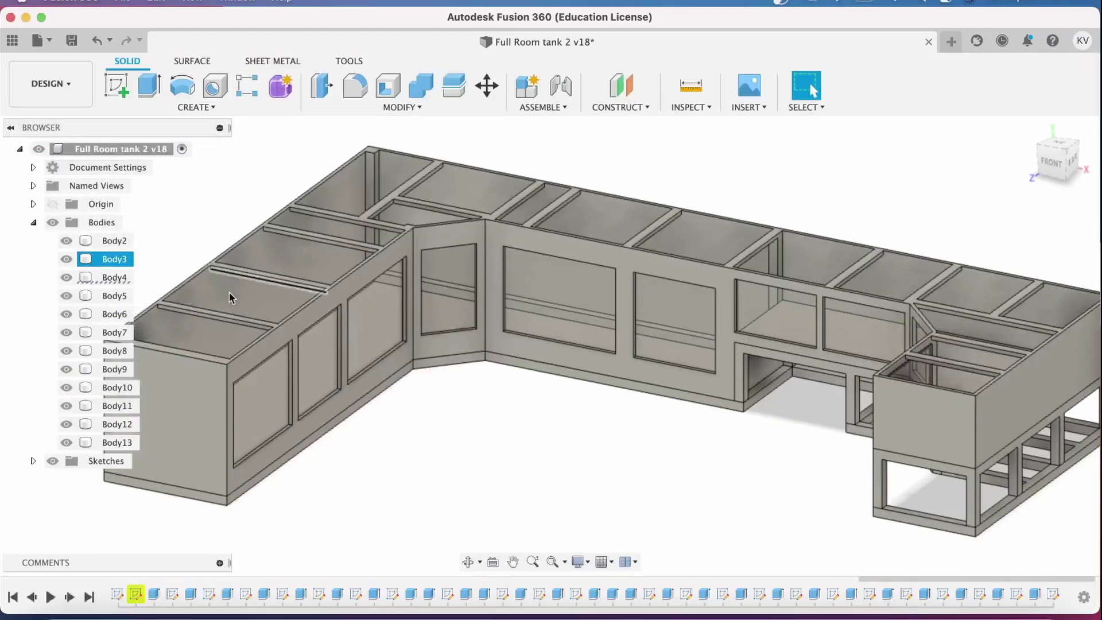
left_click(415, 451)
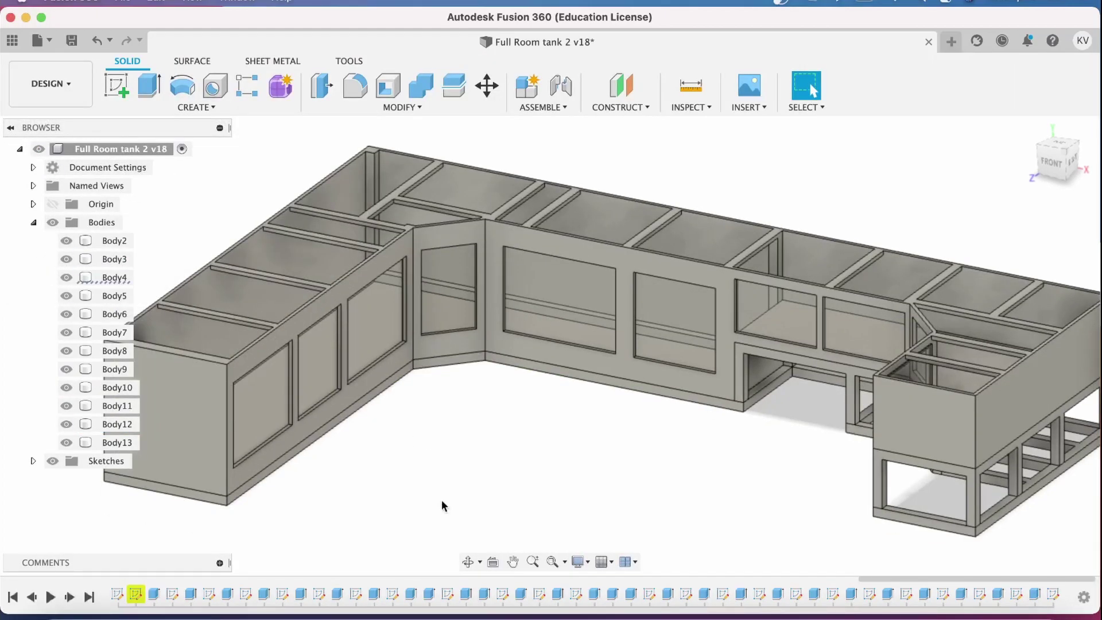
left_click(468, 561)
left_click_drag(467, 493, 473, 474)
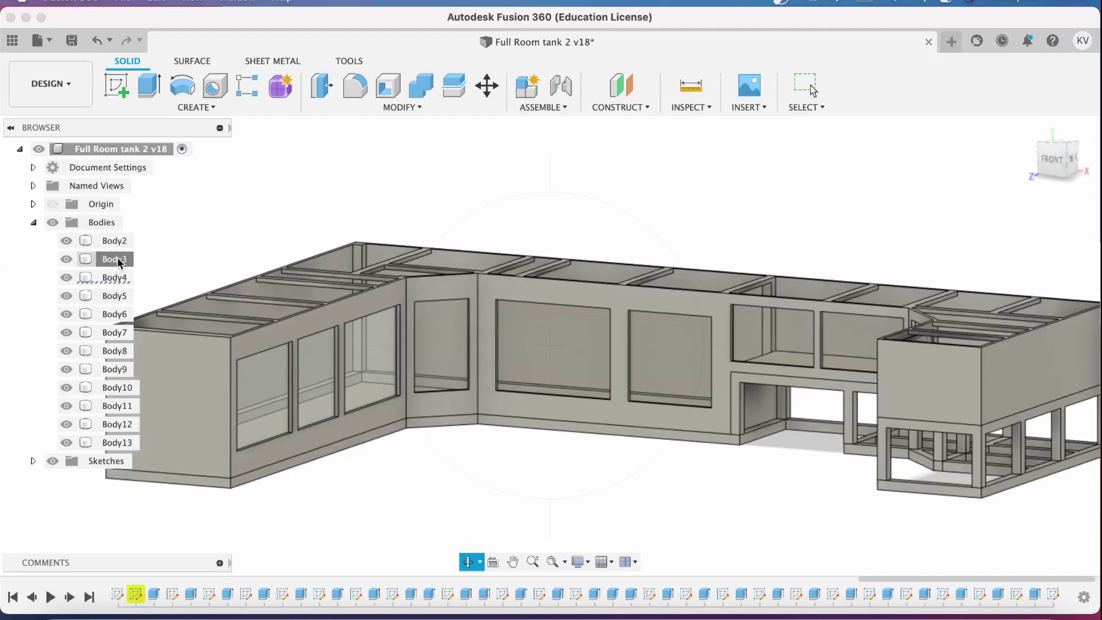
scroll(353, 525, "down", 3)
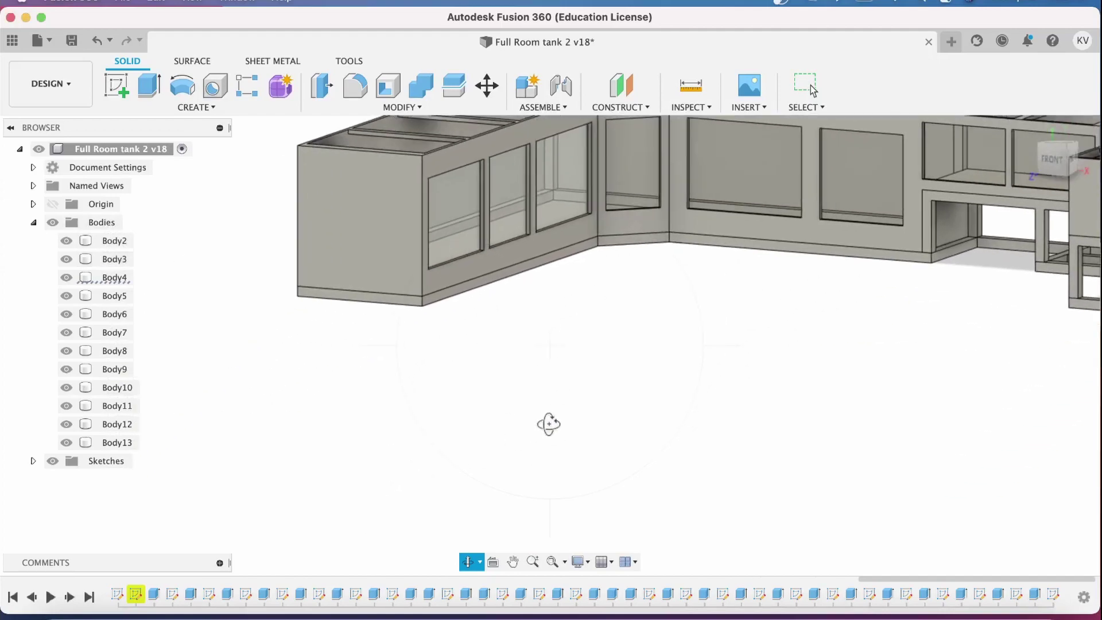
scroll(426, 289, "up", 2)
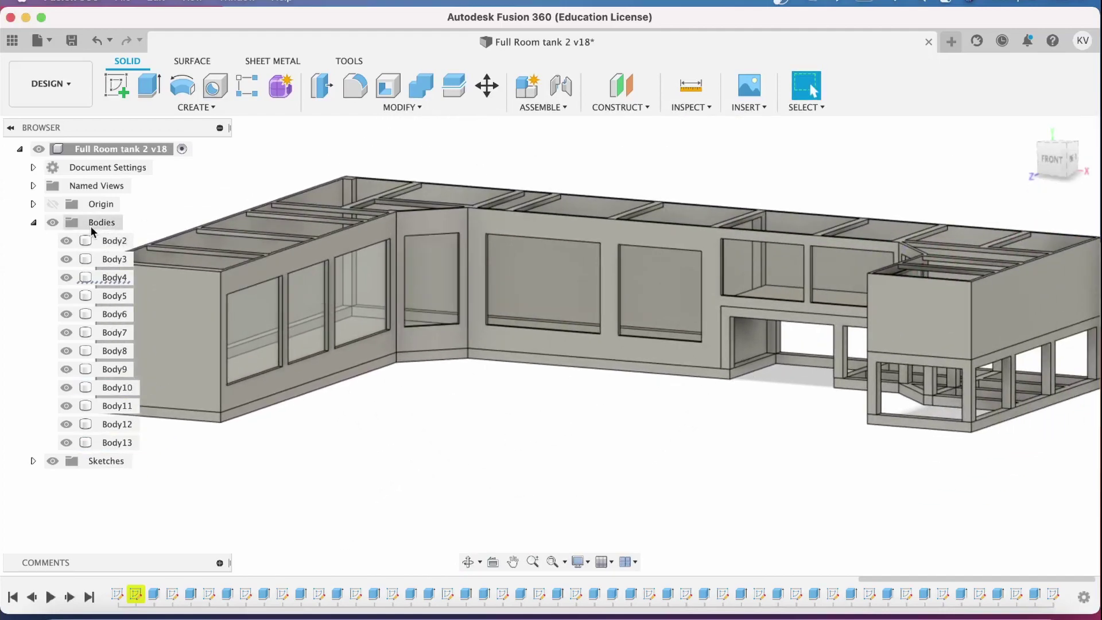
- Open Body2's Physical Material panel, showing MDF Medium Density Fiberboard in the design
right_click(112, 241)
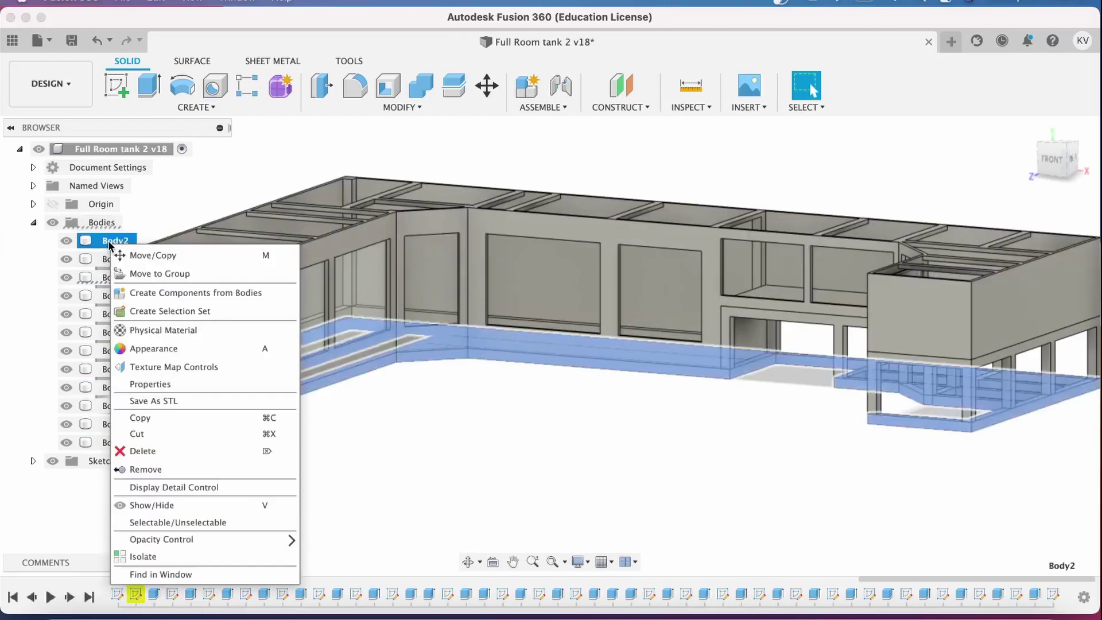
left_click(171, 341)
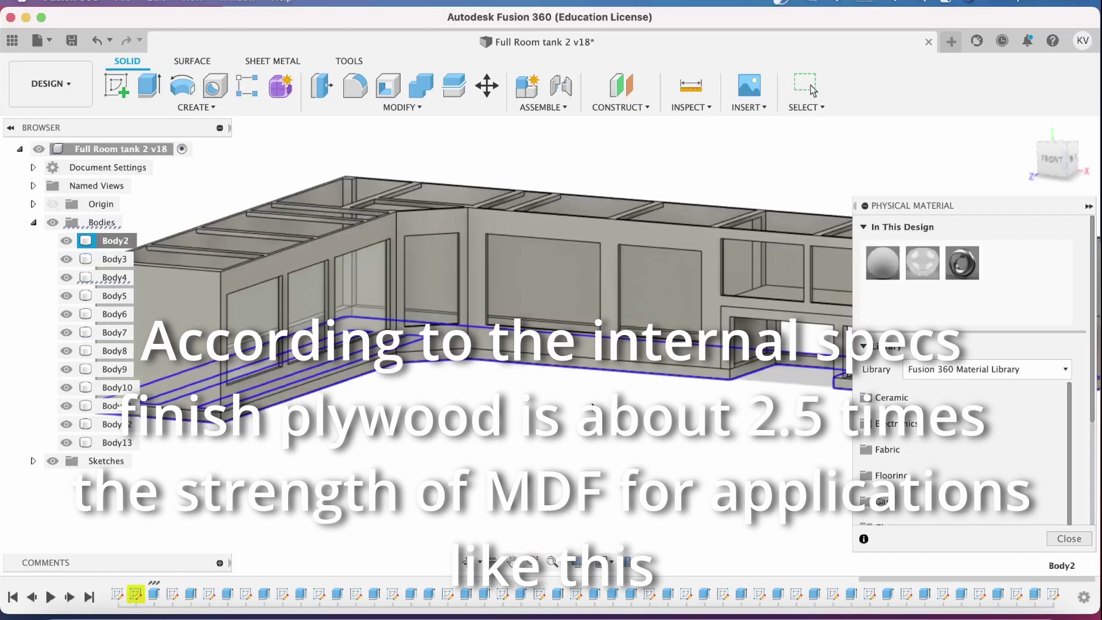
middle_click_drag(373, 299, 399, 330)
- Select and then deselect Body3, and bring up the workspace list
left_click(310, 330, "shift")
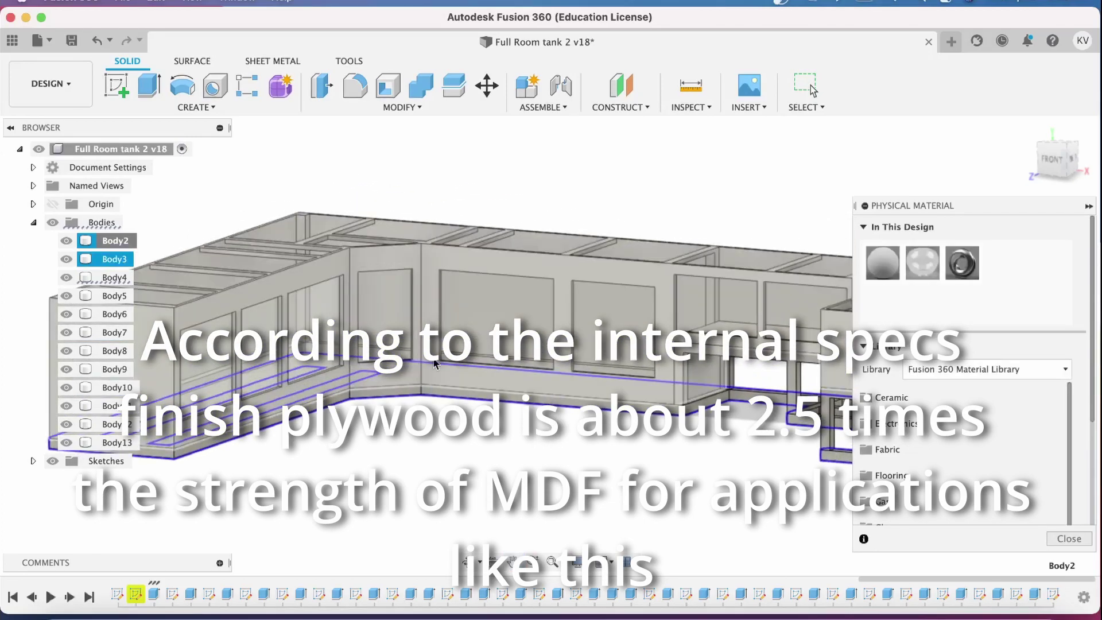
left_click(422, 399, "shift")
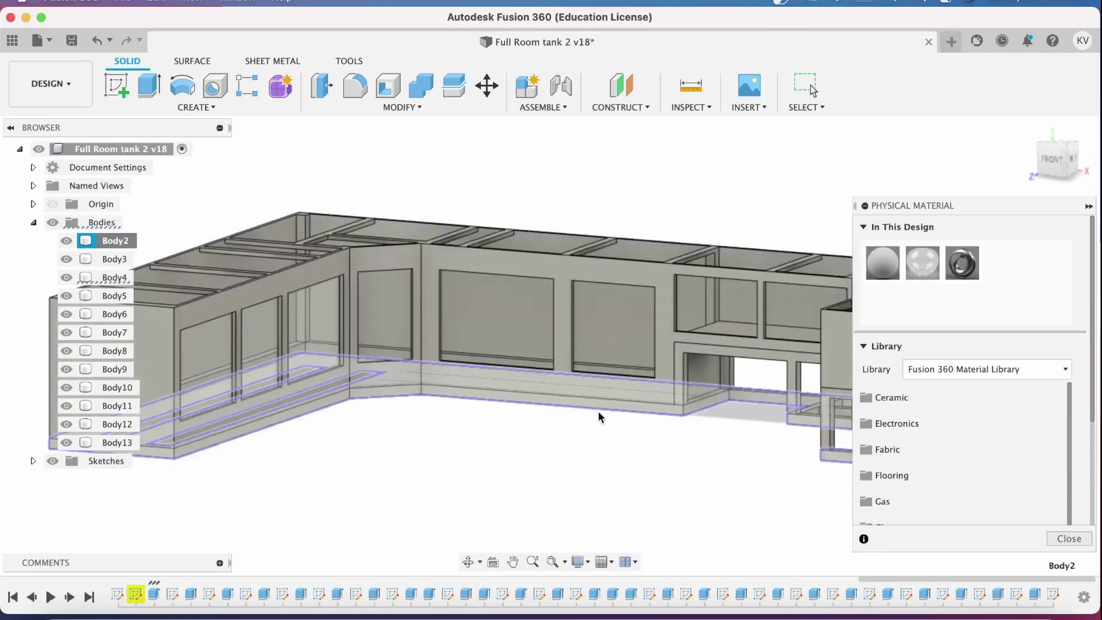
left_click(52, 83)
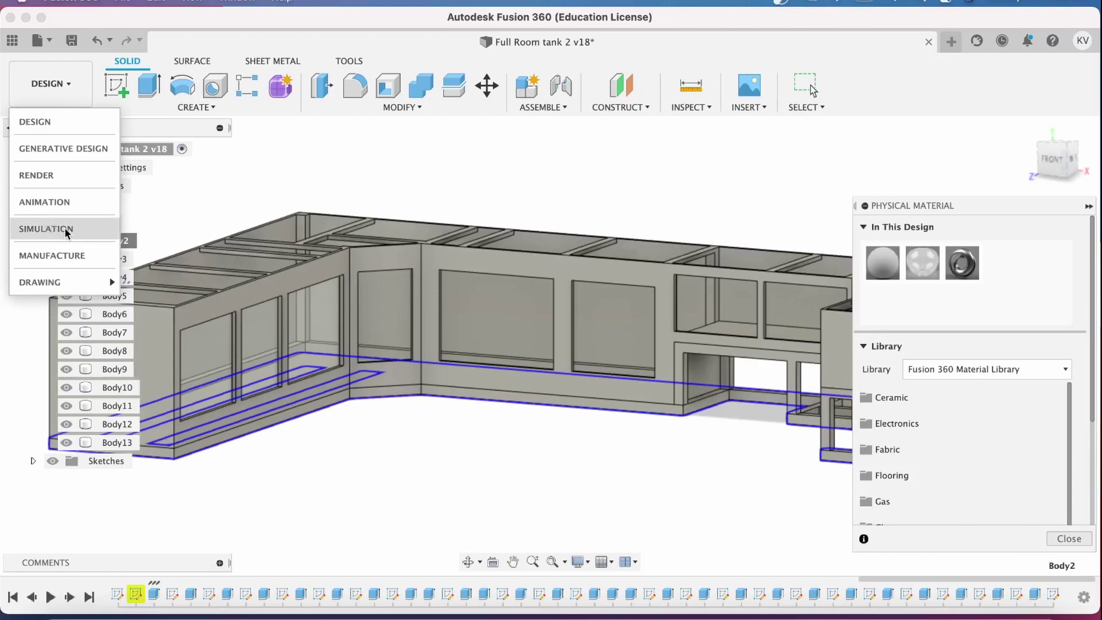
- Switch back to the Simulation results and orbit and enlarge the tank's safety-factor view
left_click(66, 230)
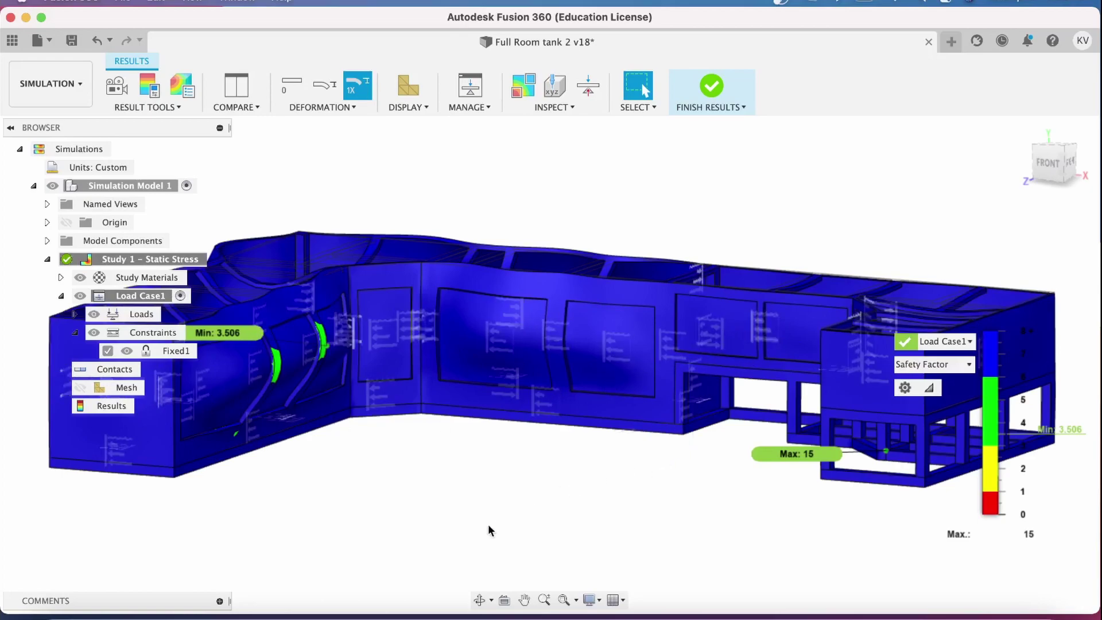
left_click(480, 600)
mouse_move(467, 484)
left_mouse_down()
mouse_move(490, 485)
mouse_move(493, 471)
mouse_move(476, 492)
left_mouse_up()
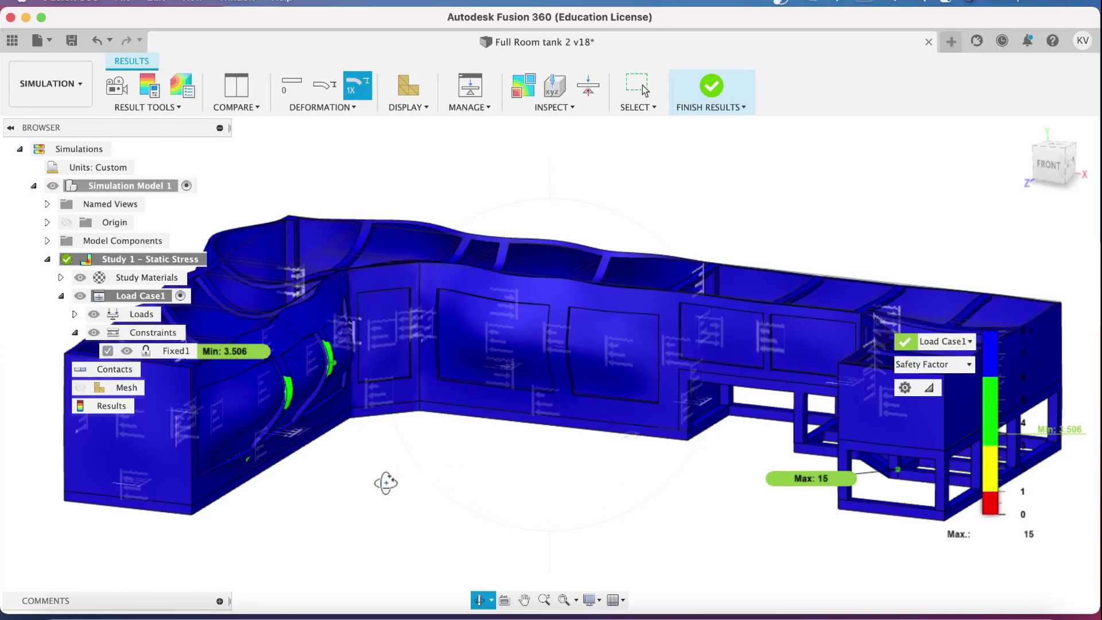
mouse_move(384, 482)
left_mouse_down()
mouse_move(452, 481)
mouse_move(418, 502)
mouse_move(414, 482)
mouse_move(505, 462)
mouse_move(363, 487)
left_mouse_up()
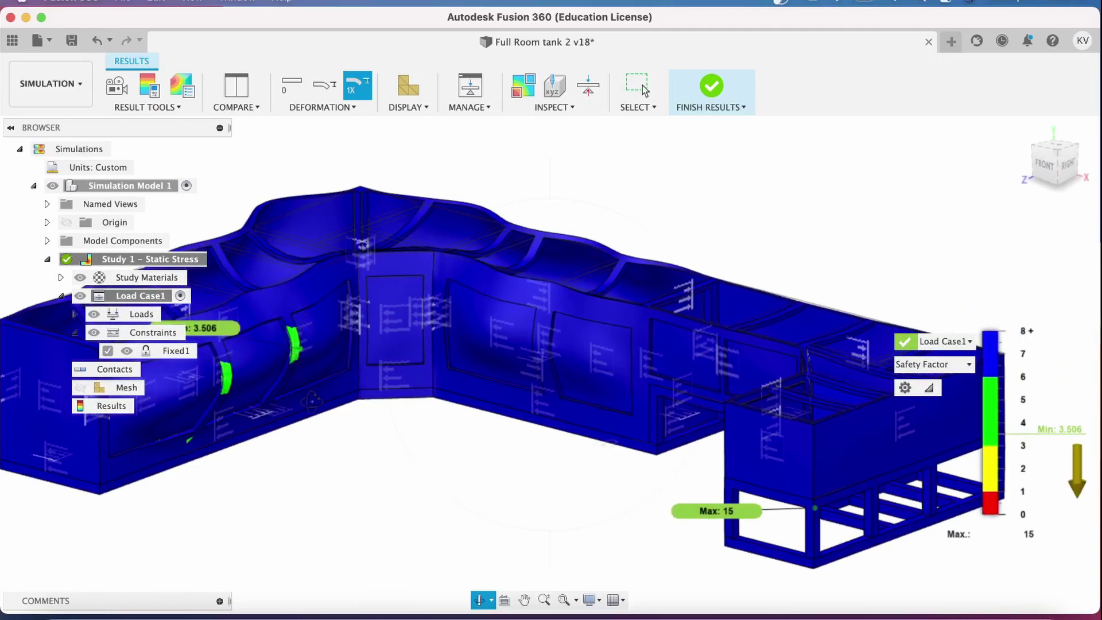
key("Escape")
middle_click_drag(332, 475, 452, 524)
- Orbit the safety-factor result to a lower front view along the tank's long side
left_click(479, 600)
left_click_drag(453, 536, 379, 477)
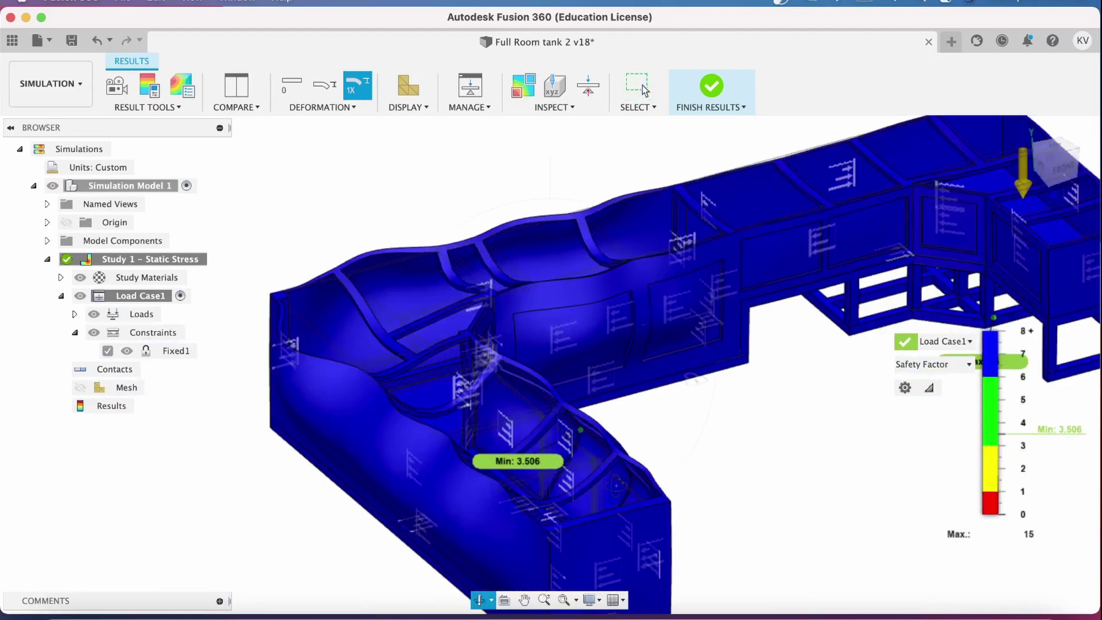
left_click_drag(727, 454, 626, 432)
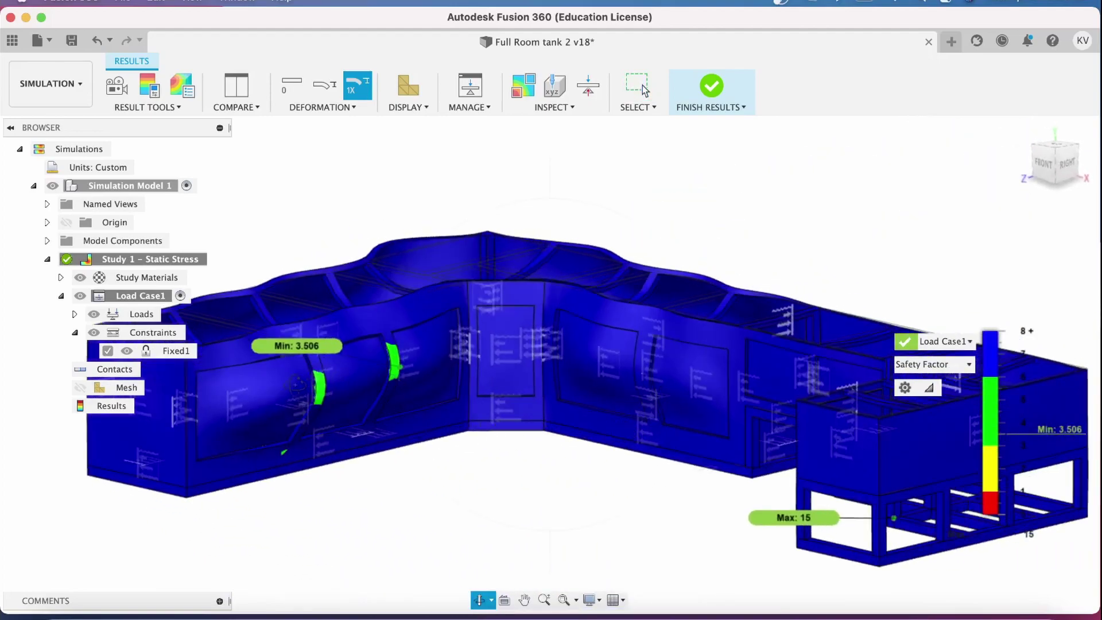
middle_click_drag(349, 500, 368, 504, "shift")
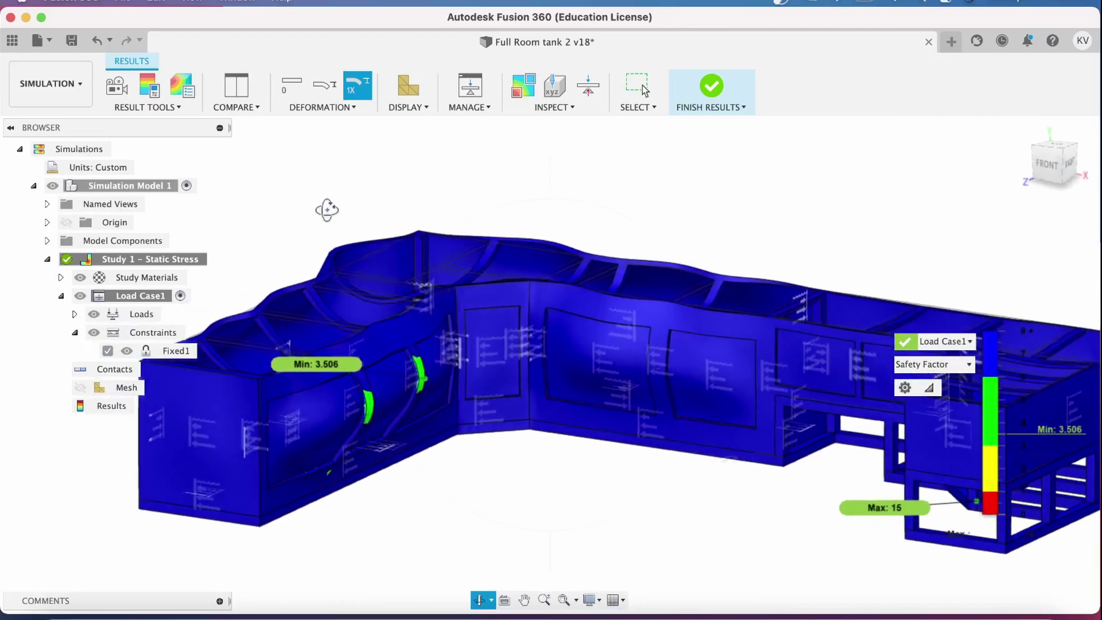
left_click(323, 91)
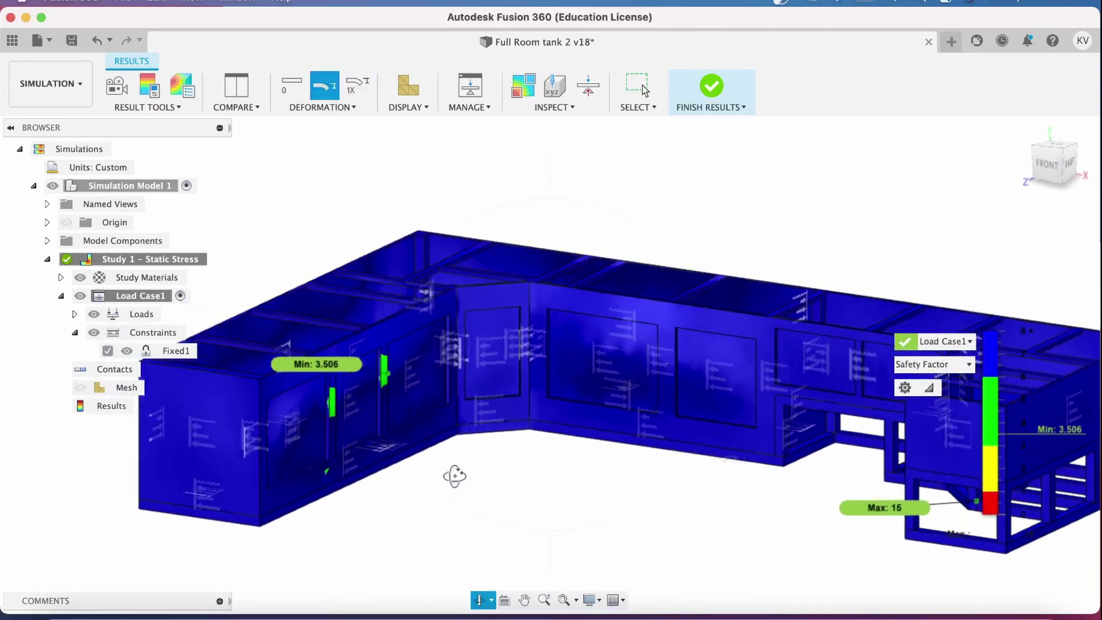
middle_click_drag(463, 531, 86, 519, "shift")
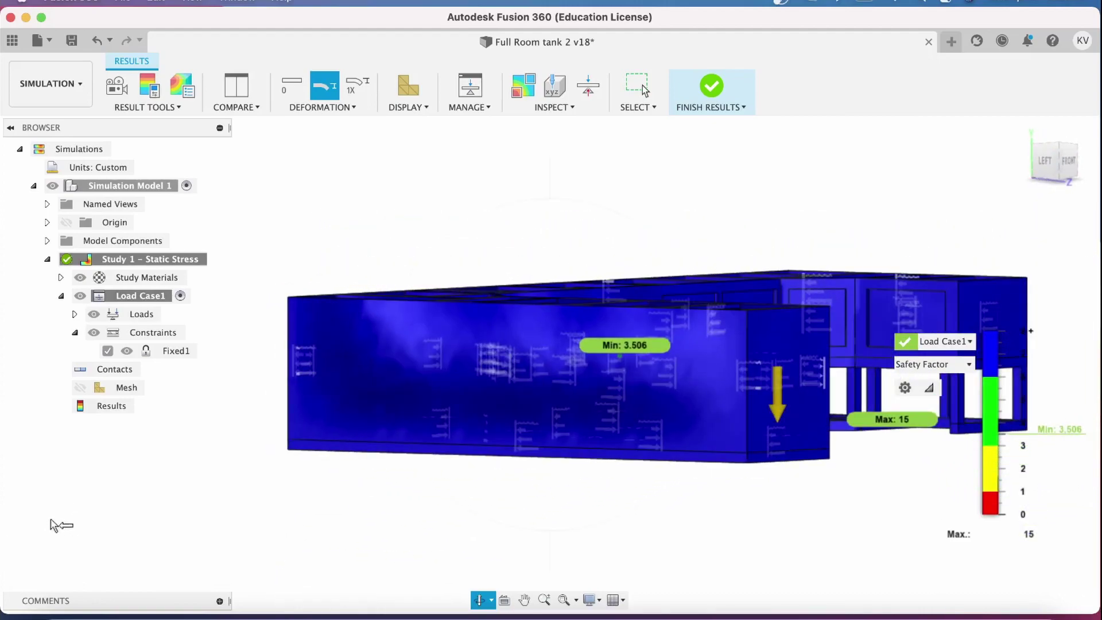
middle_click_drag(547, 392, 547, 393, "shift")
middle_click_drag(568, 494, 478, 424, "shift")
left_click(480, 600)
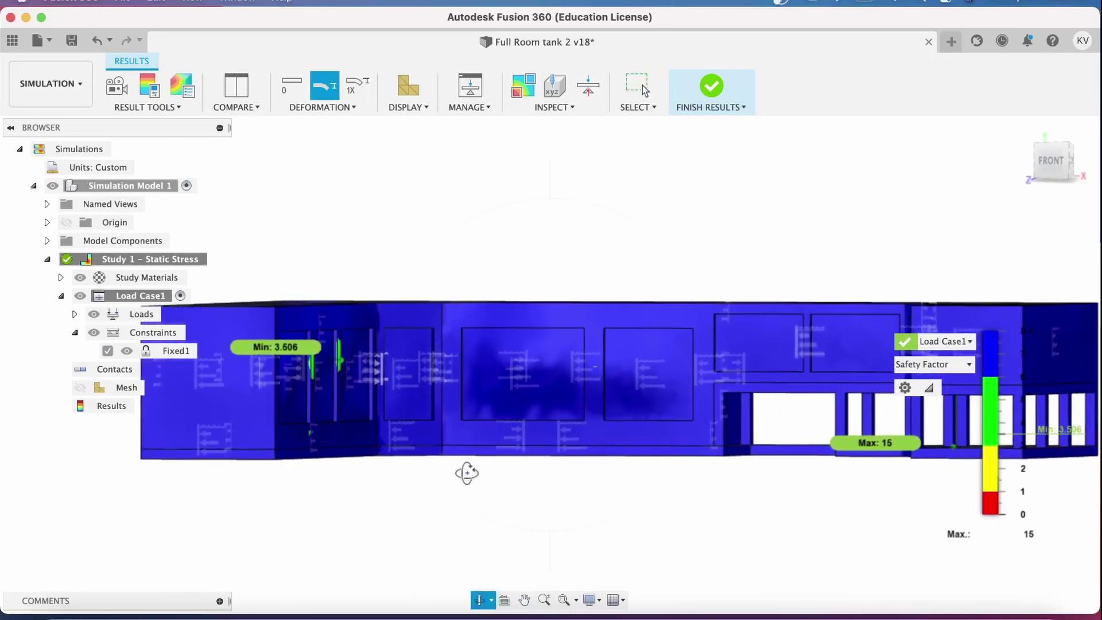
mouse_move(467, 470)
left_mouse_down()
mouse_move(504, 477)
mouse_move(467, 475)
mouse_move(472, 488)
left_mouse_up()
middle_click_drag(546, 494, 510, 450)
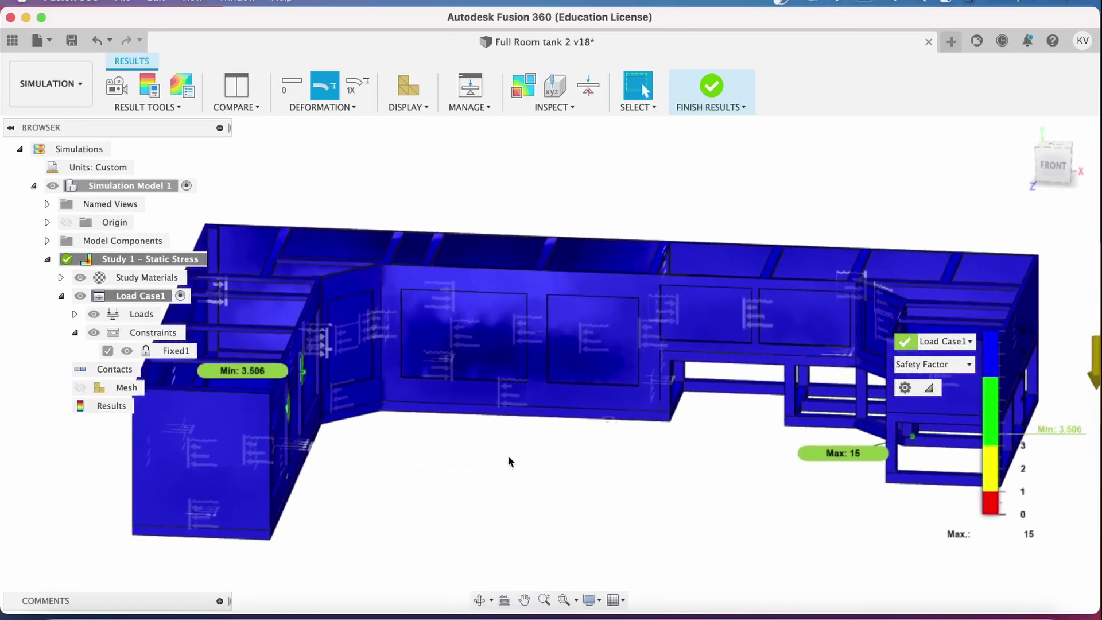
left_click(479, 600)
left_click_drag(524, 534, 556, 468)
key("Escape")
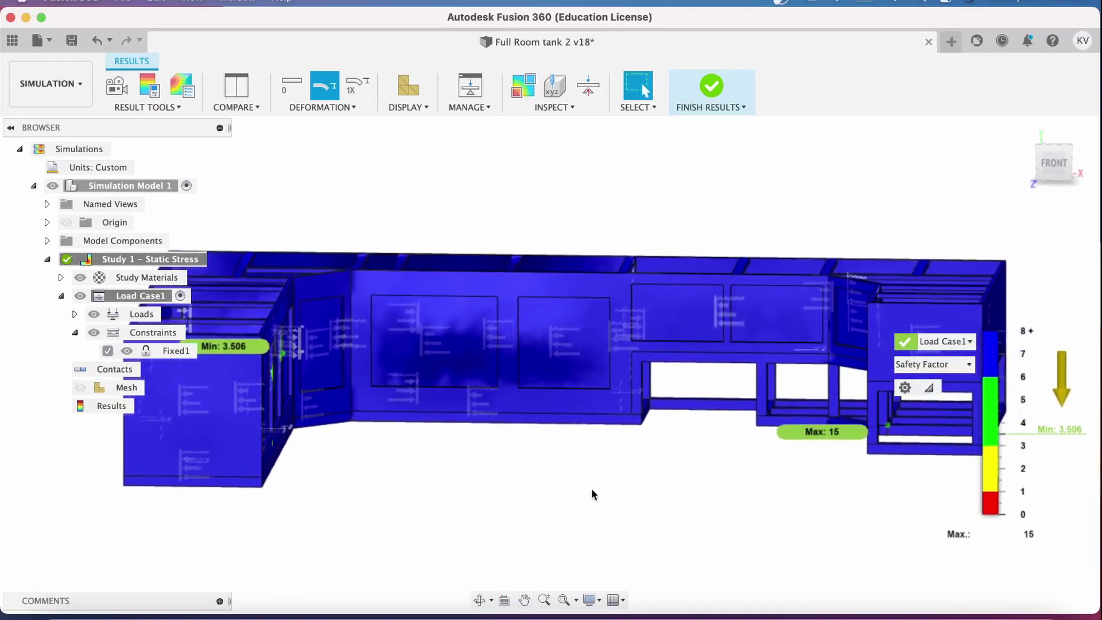
left_click(480, 600)
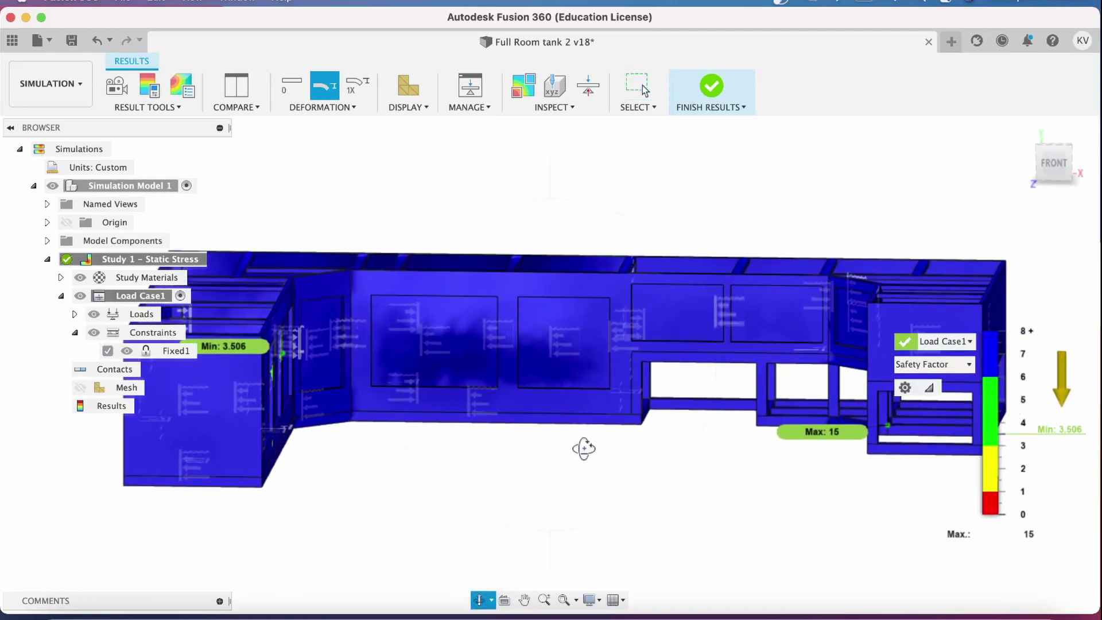
left_click_drag(583, 448, 713, 383)
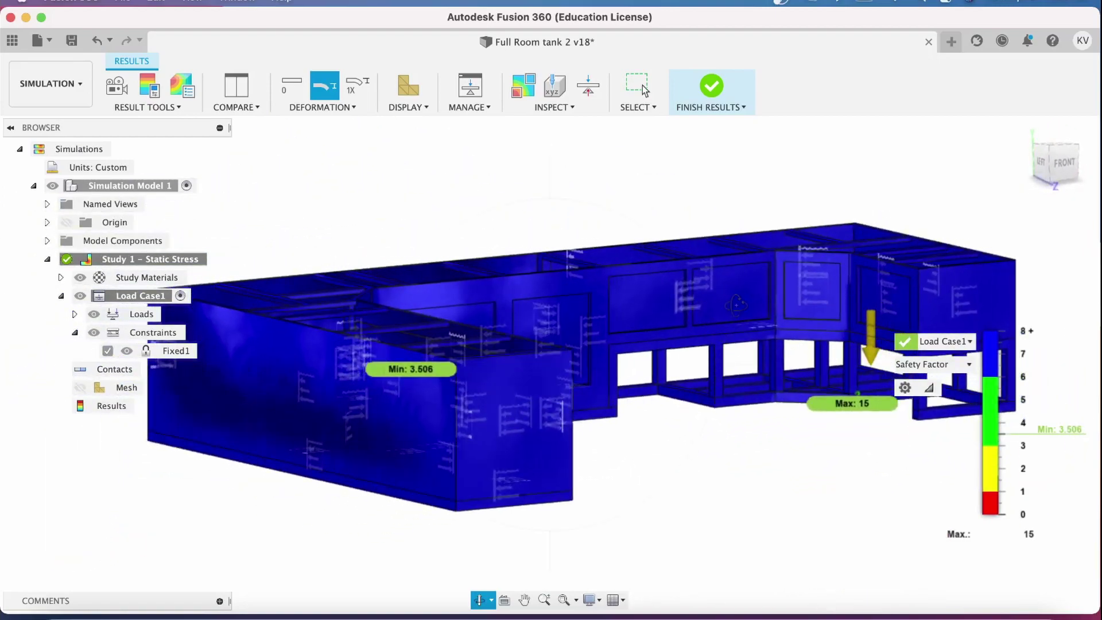
left_click_drag(730, 482, 610, 218)
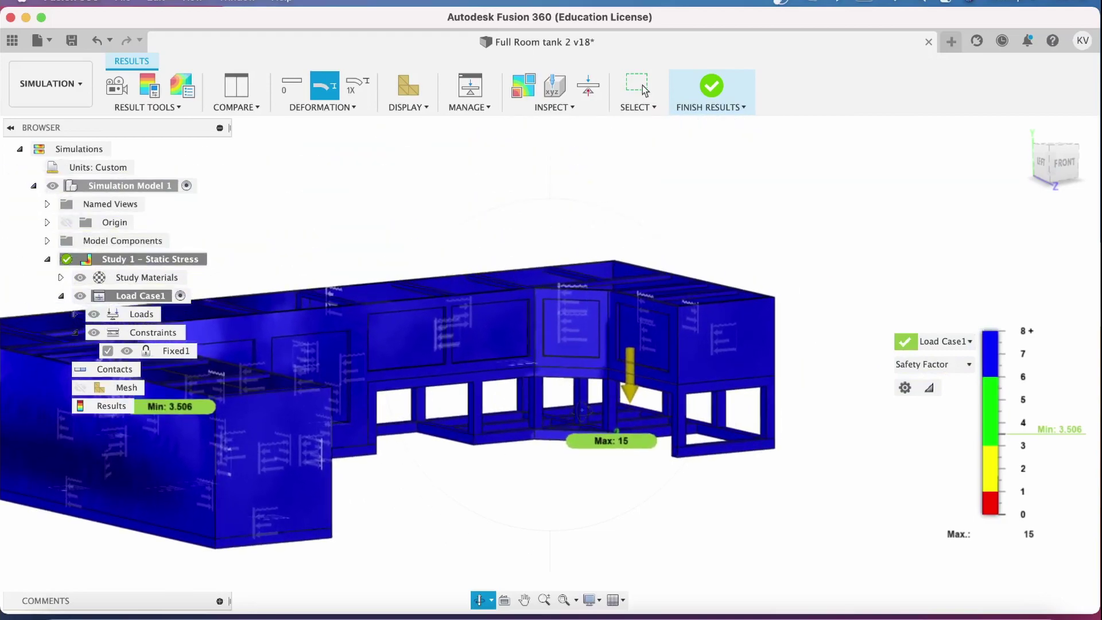
left_click_drag(644, 532, 600, 551)
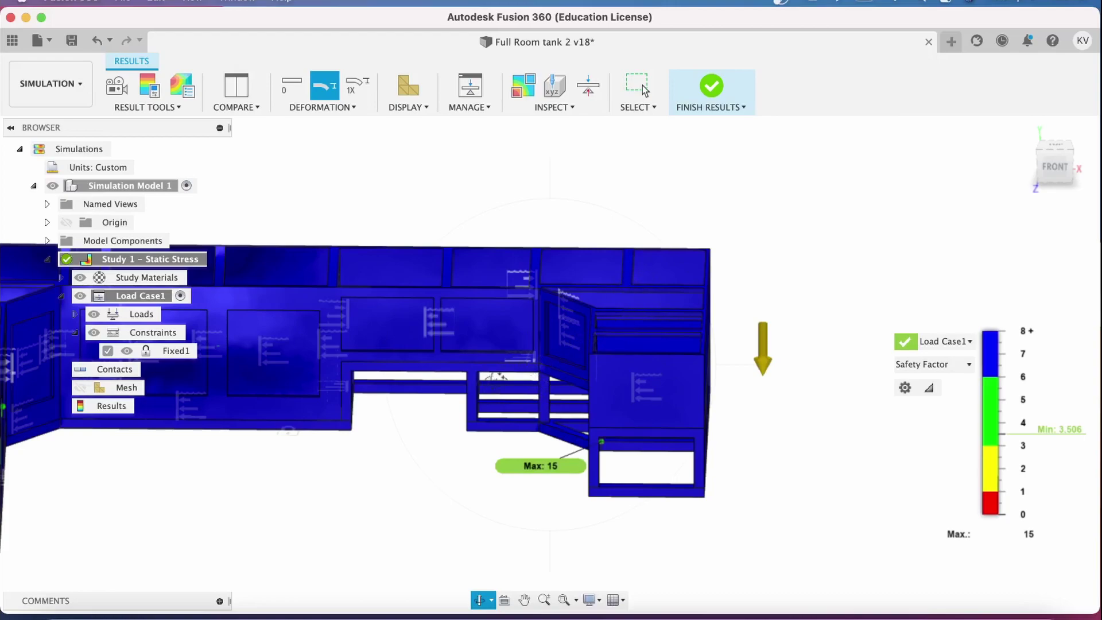
left_click_drag(386, 500, 462, 460)
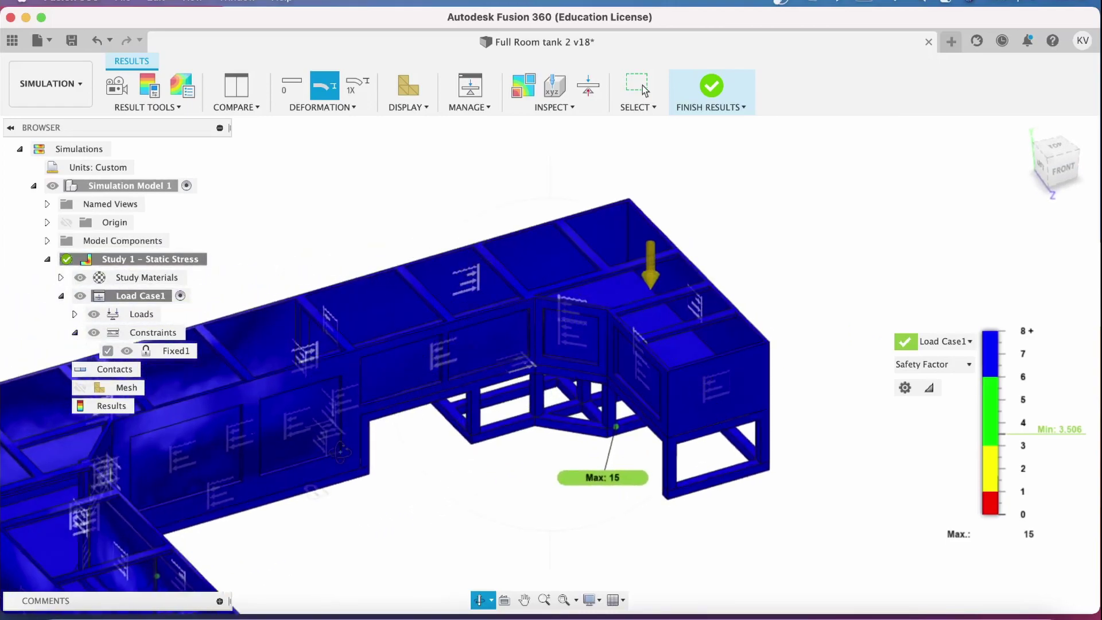
left_click_drag(341, 455, 588, 475)
key("Escape")
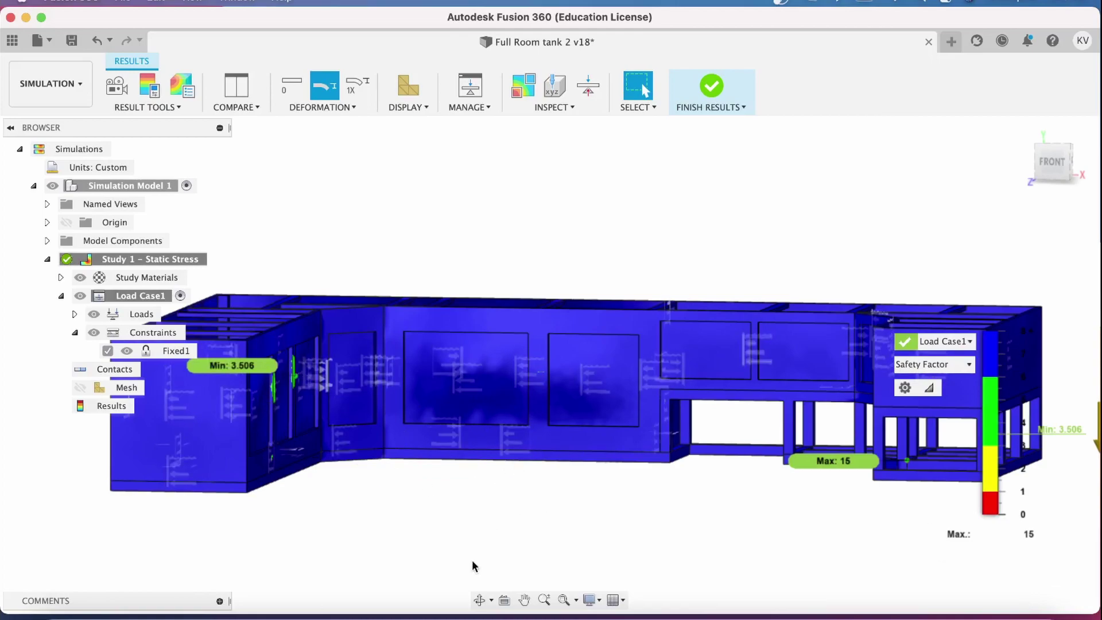
left_click(479, 600)
left_click_drag(492, 505, 470, 524)
middle_click_drag(499, 475, 486, 479)
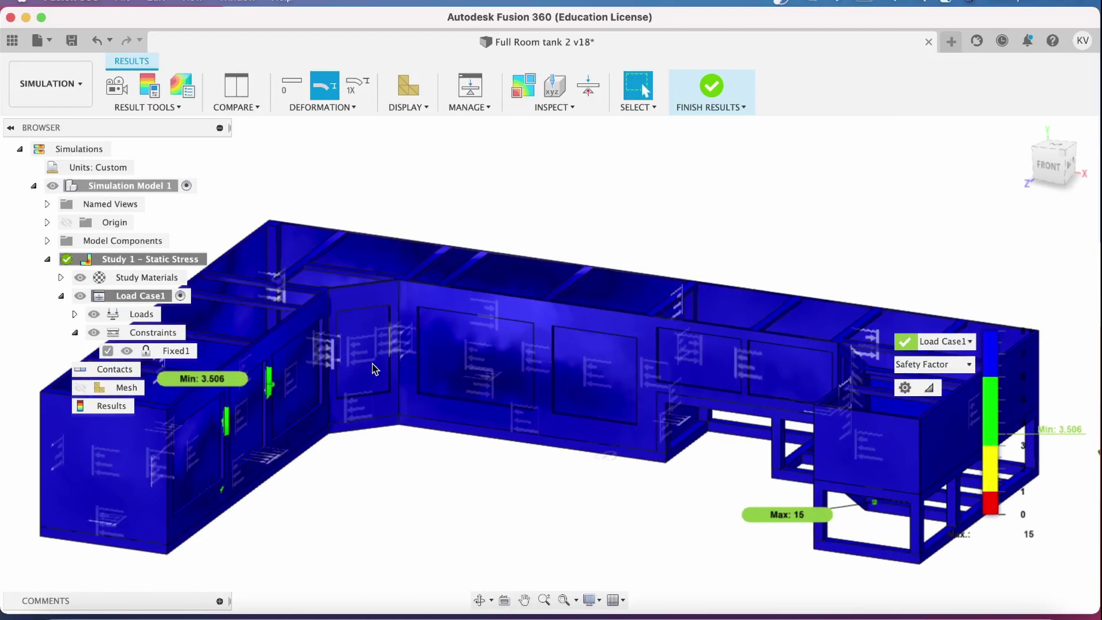
left_click(480, 600)
left_click_drag(591, 477, 550, 490)
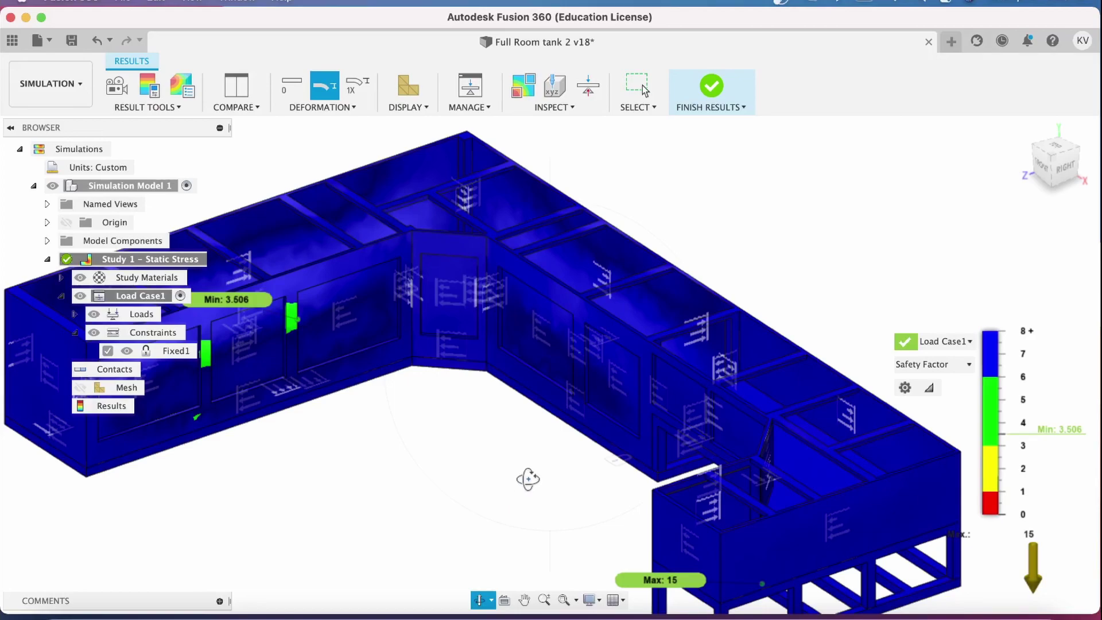
left_click_drag(529, 477, 517, 482)
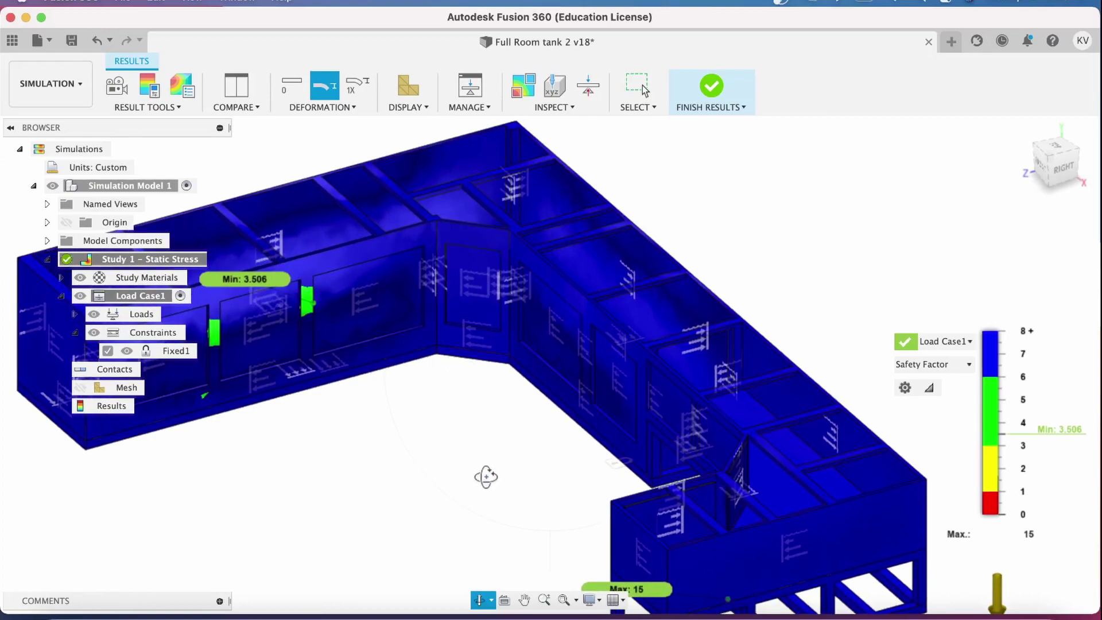
left_click_drag(487, 474, 467, 477)
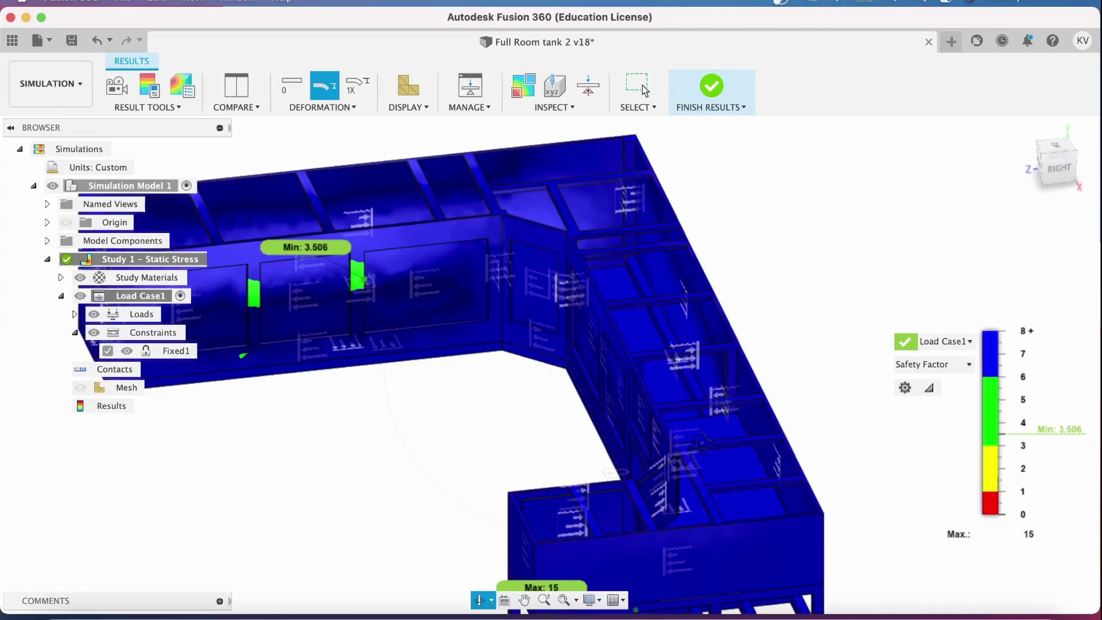
left_click_drag(377, 482, 418, 492)
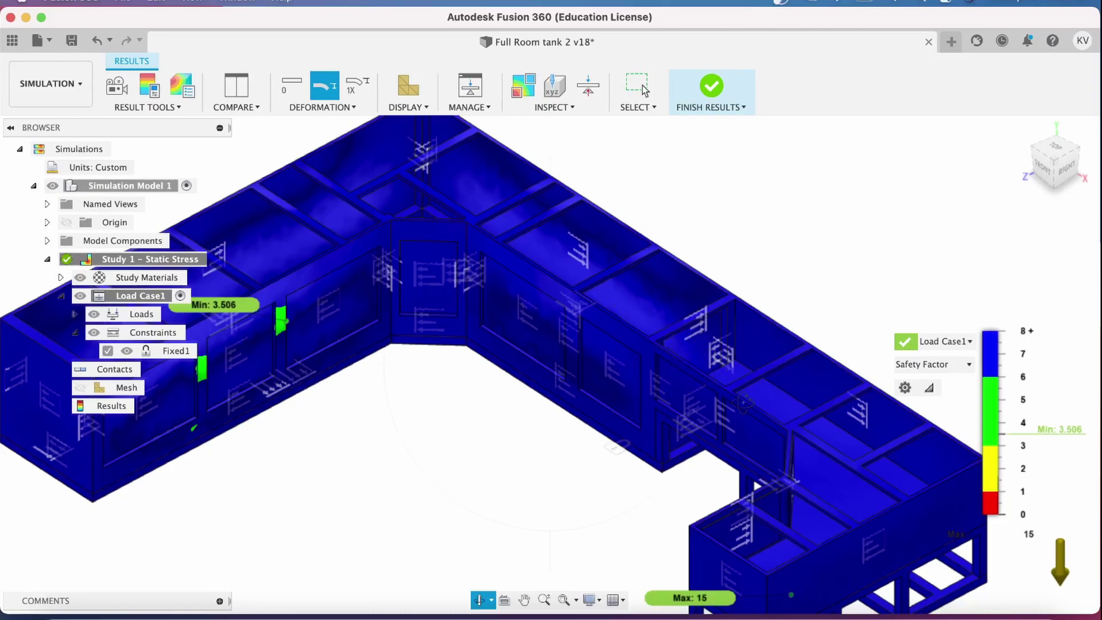
left_click_drag(488, 424, 631, 454)
key("Escape")
middle_click_drag(627, 458, 574, 422)
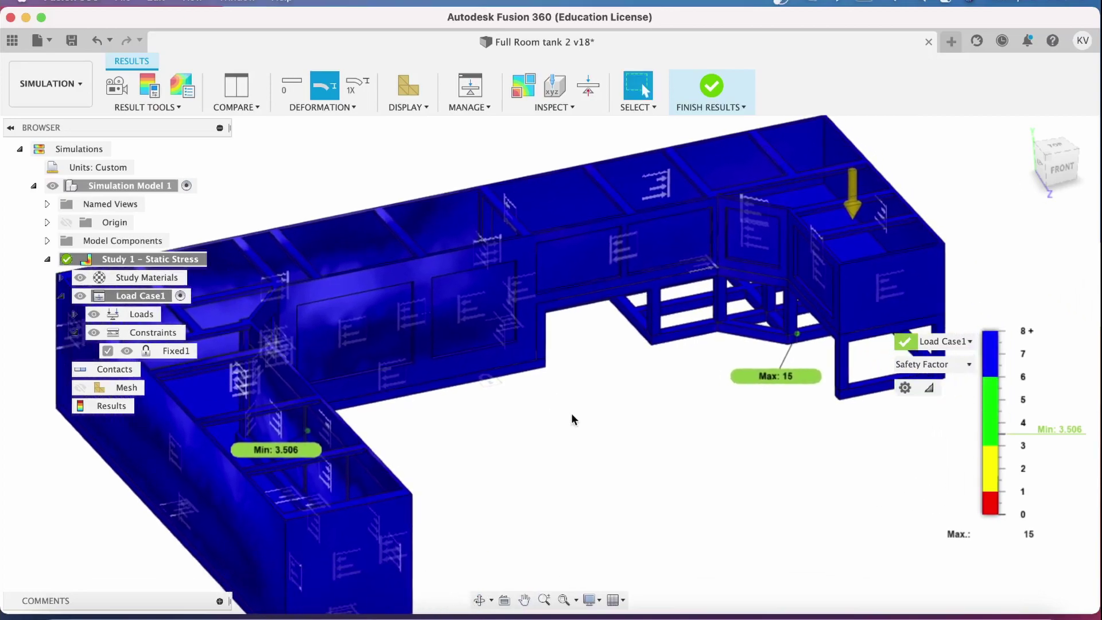
left_click(479, 602)
left_click_drag(598, 514, 496, 384)
key("Escape")
middle_click_drag(496, 384, 534, 388)
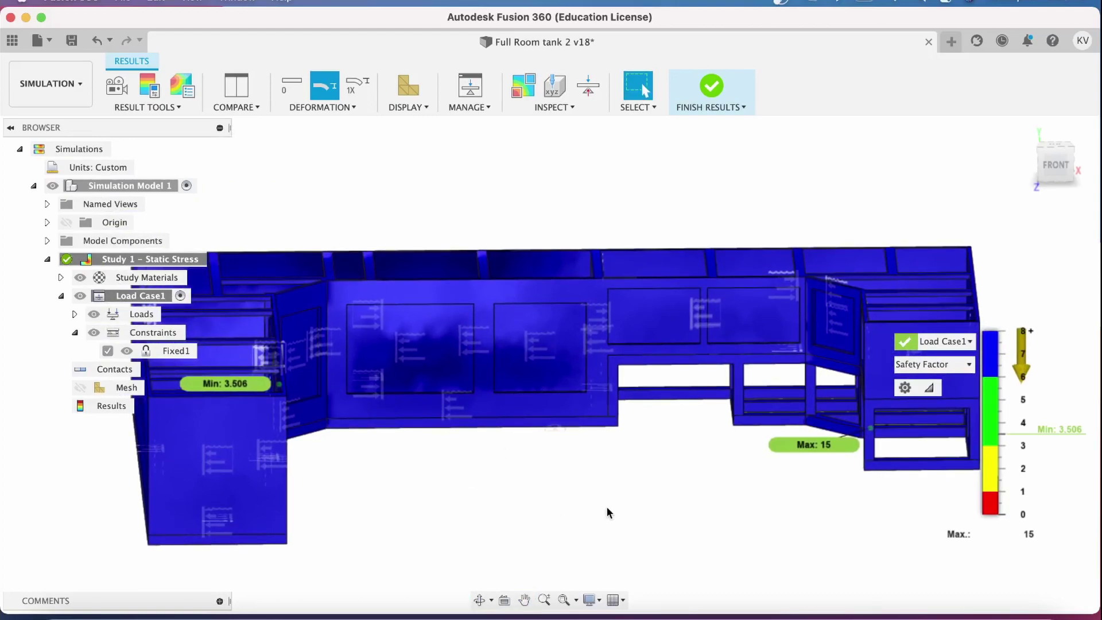